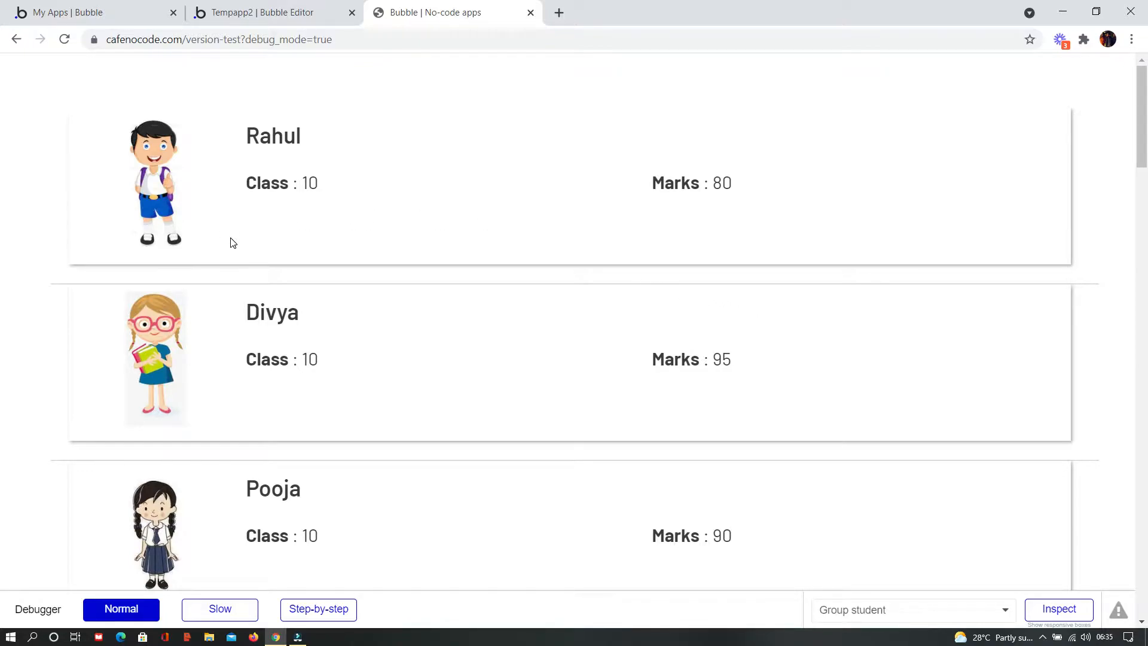
# Step: Examine the name, class and marks shown for the students in the app preview
pyautogui.click(184, 142)
pyautogui.click(275, 147)
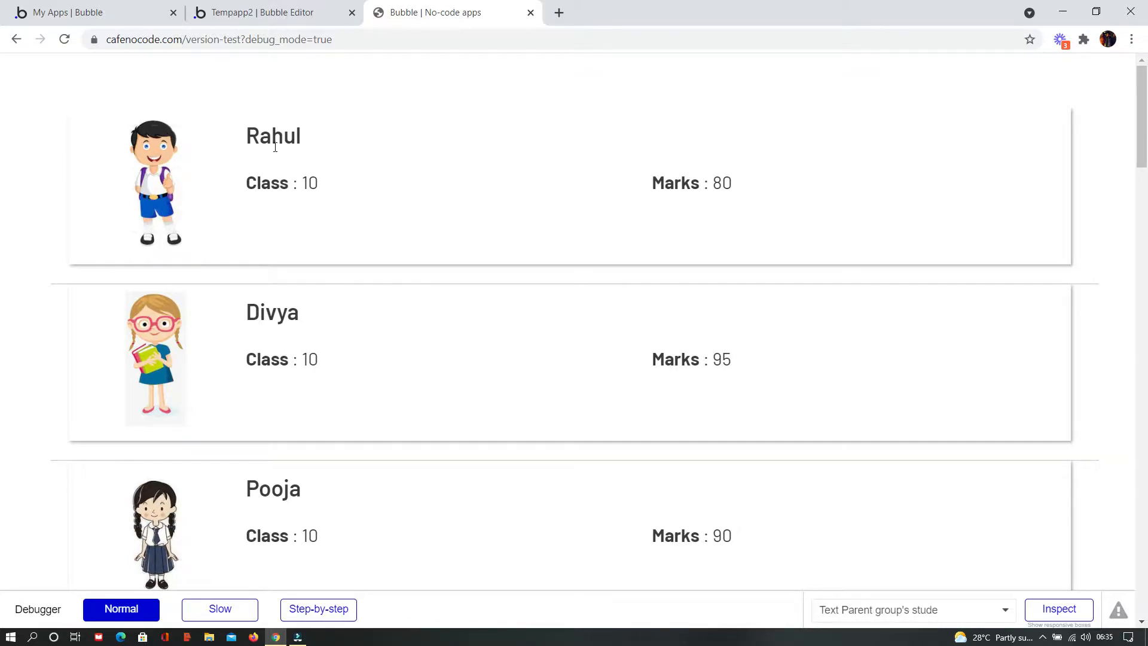
pyautogui.doubleClick(243, 139)
pyautogui.click(330, 186)
pyautogui.moveTo(330, 186); pyautogui.dragTo(252, 183)
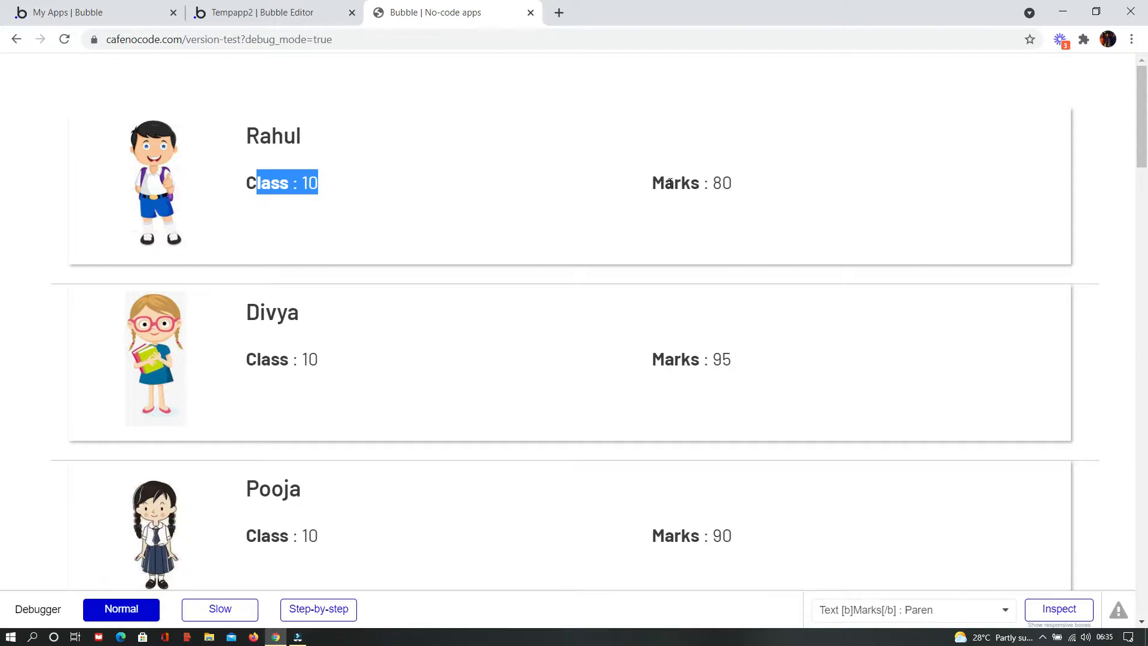
pyautogui.moveTo(643, 183); pyautogui.dragTo(760, 188)
pyautogui.click(732, 214)
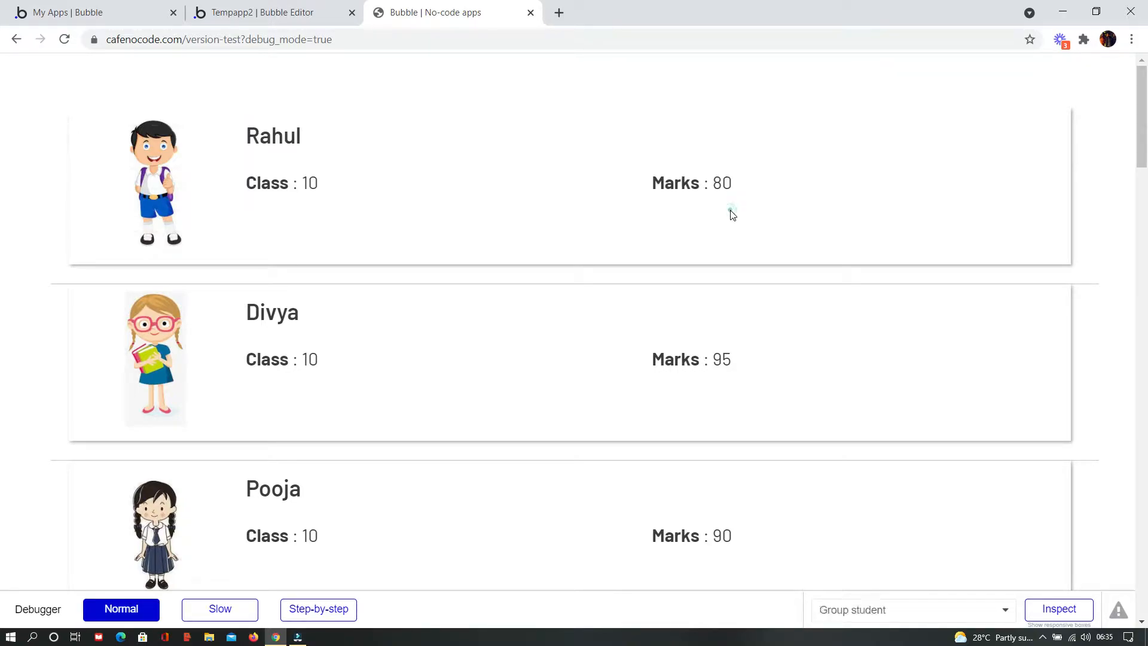
pyautogui.click(318, 207)
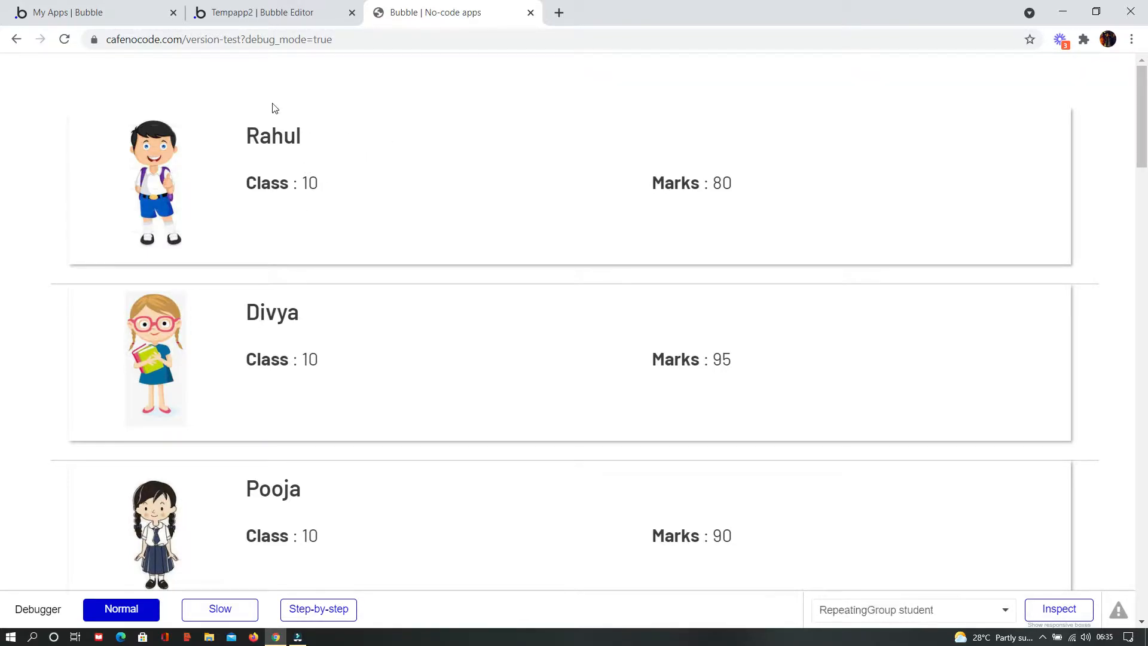
# Step: In the Bubble editor, draw a dropdown about 20 px above the student repeating group, near its right edge
pyautogui.click(259, 6)
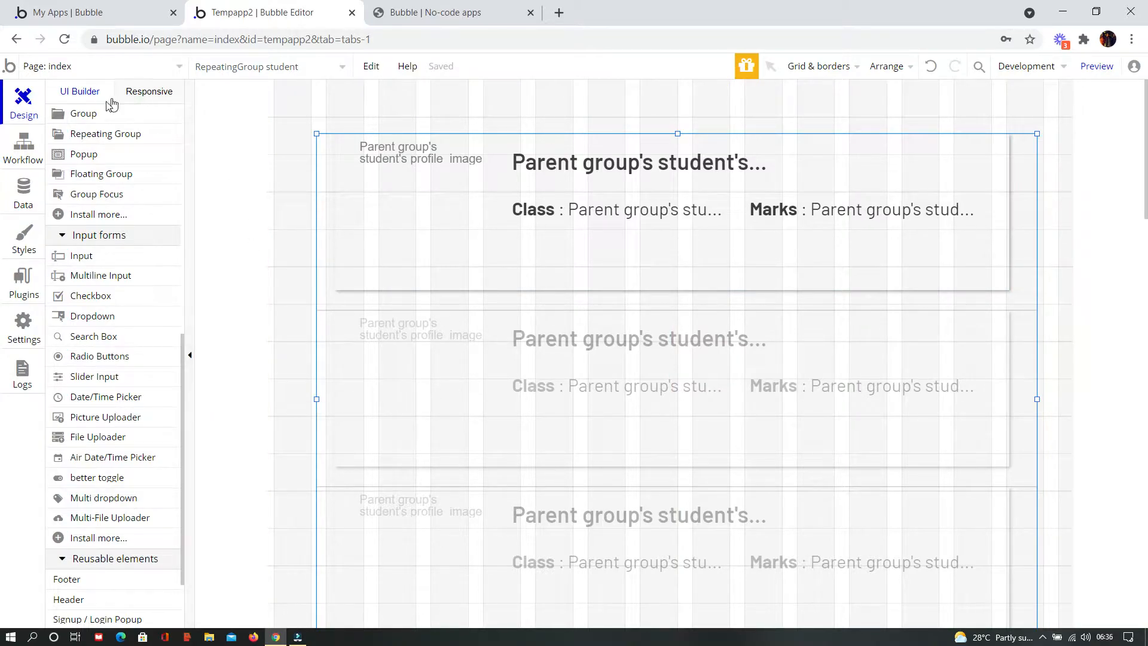
pyautogui.click(91, 322)
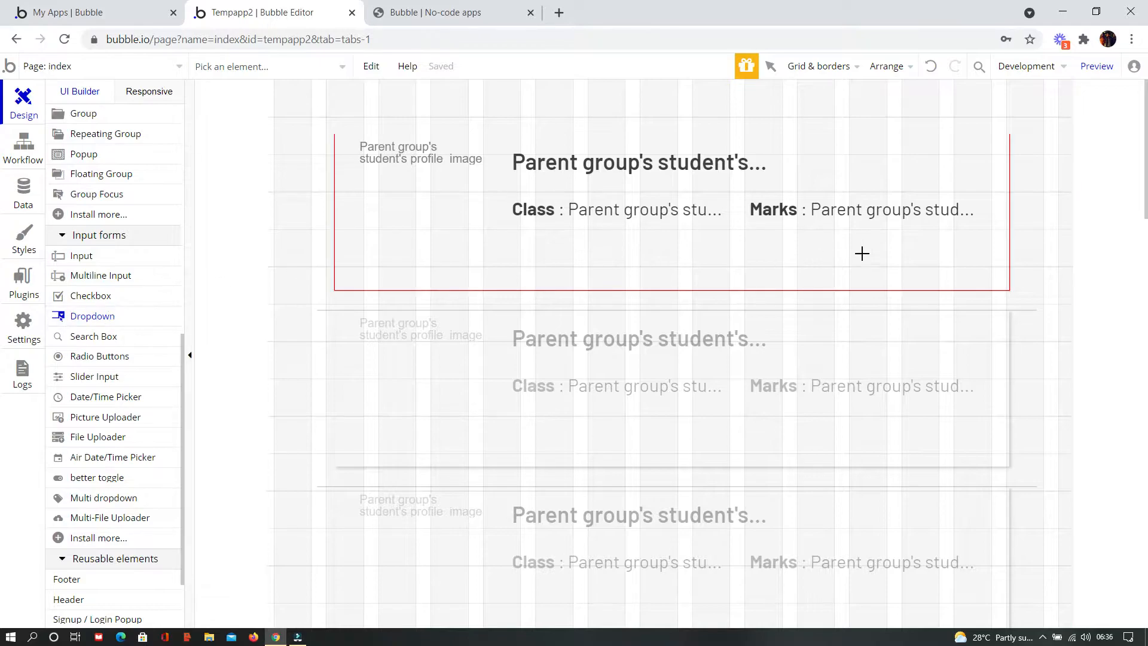
pyautogui.moveTo(819, 83); pyautogui.dragTo(1005, 119)
# Step: Give the new dropdown the static choices Name, Class and Marks
pyautogui.click(743, 289)
pyautogui.write('N')
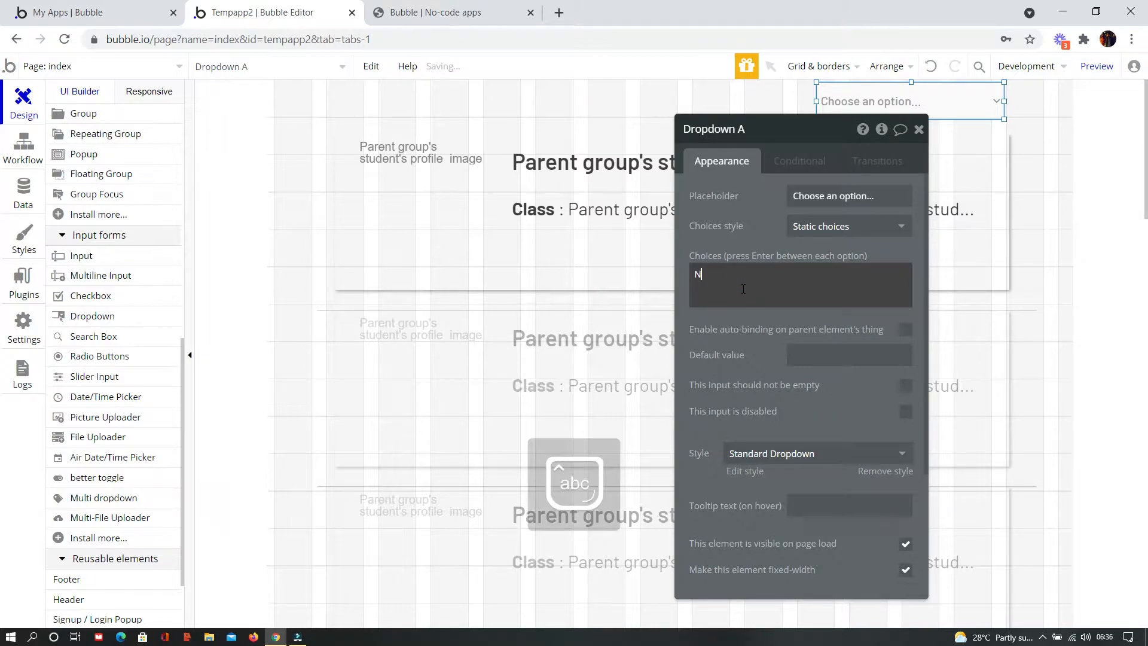
pyautogui.write('ame')
pyautogui.press('Return')
pyautogui.press('capslock')
pyautogui.write('Class')
pyautogui.press('Return')
pyautogui.press('capslock')
pyautogui.write('M')
pyautogui.press('capslock')
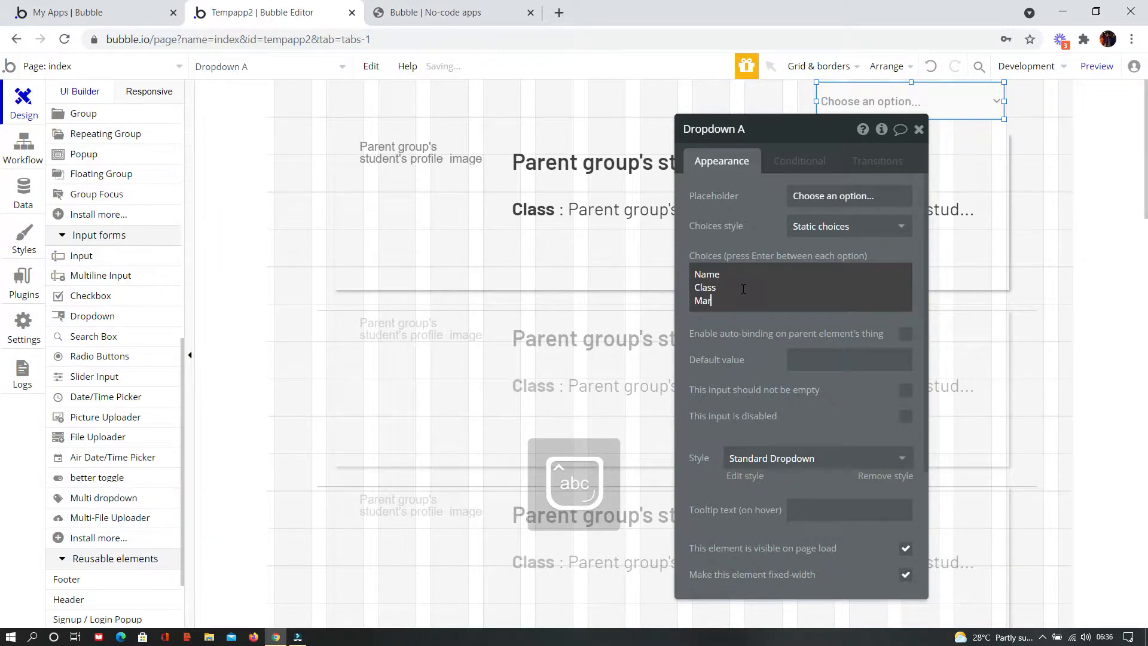
pyautogui.click(771, 339)
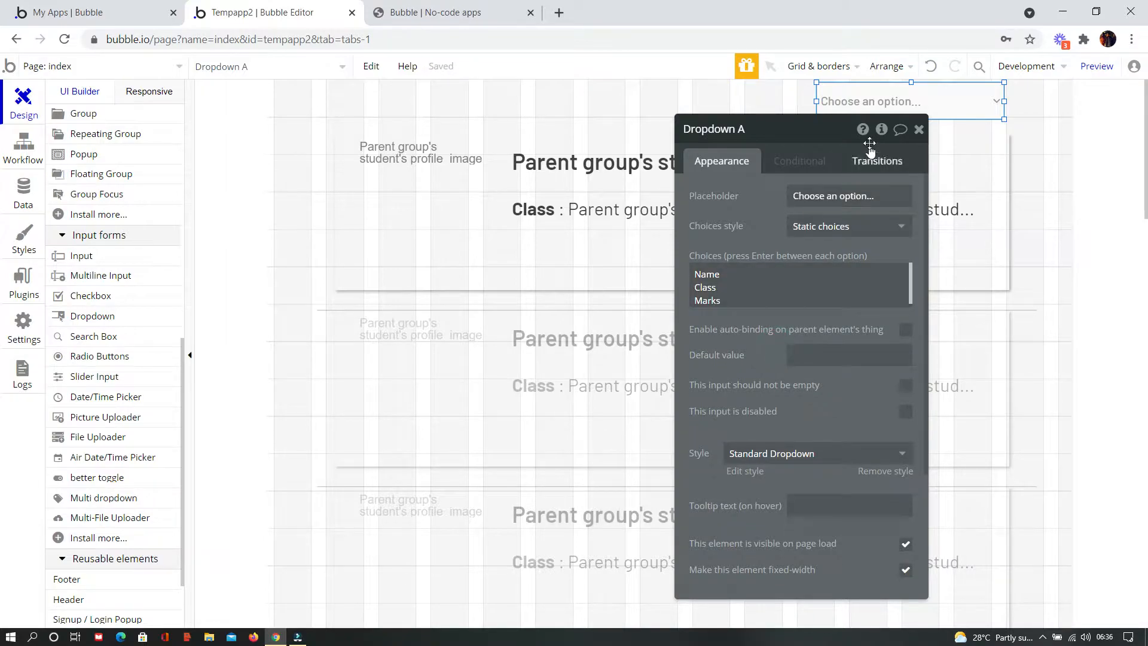
pyautogui.click(919, 132)
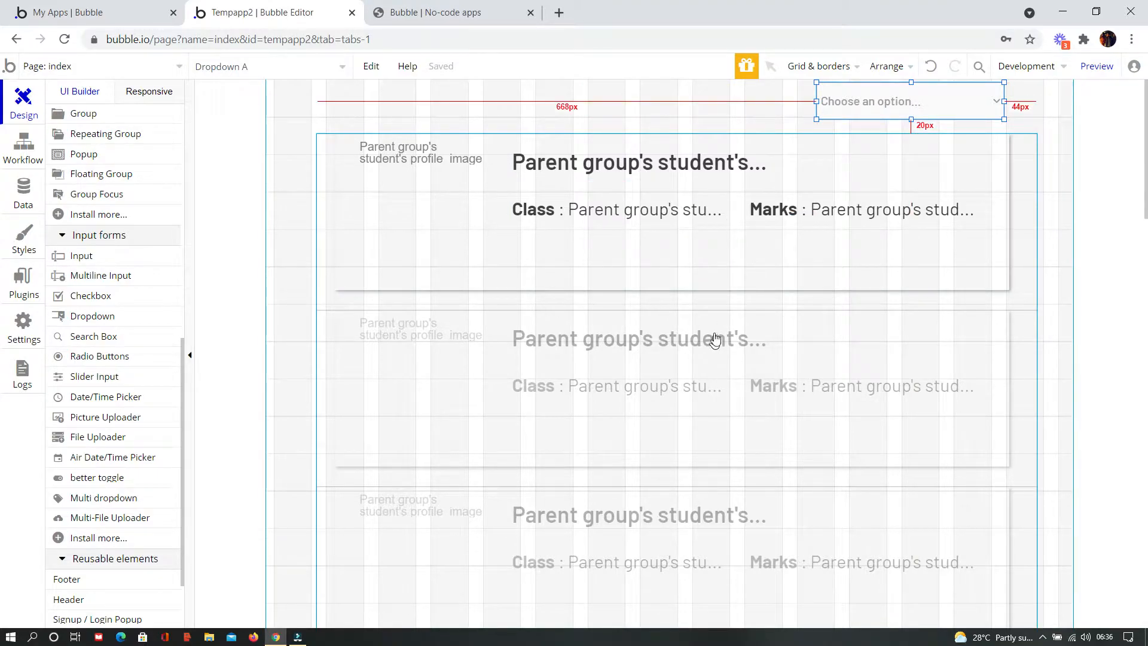
# Step: Create a custom state named sort of type text on the student repeating group
pyautogui.doubleClick(1024, 156)
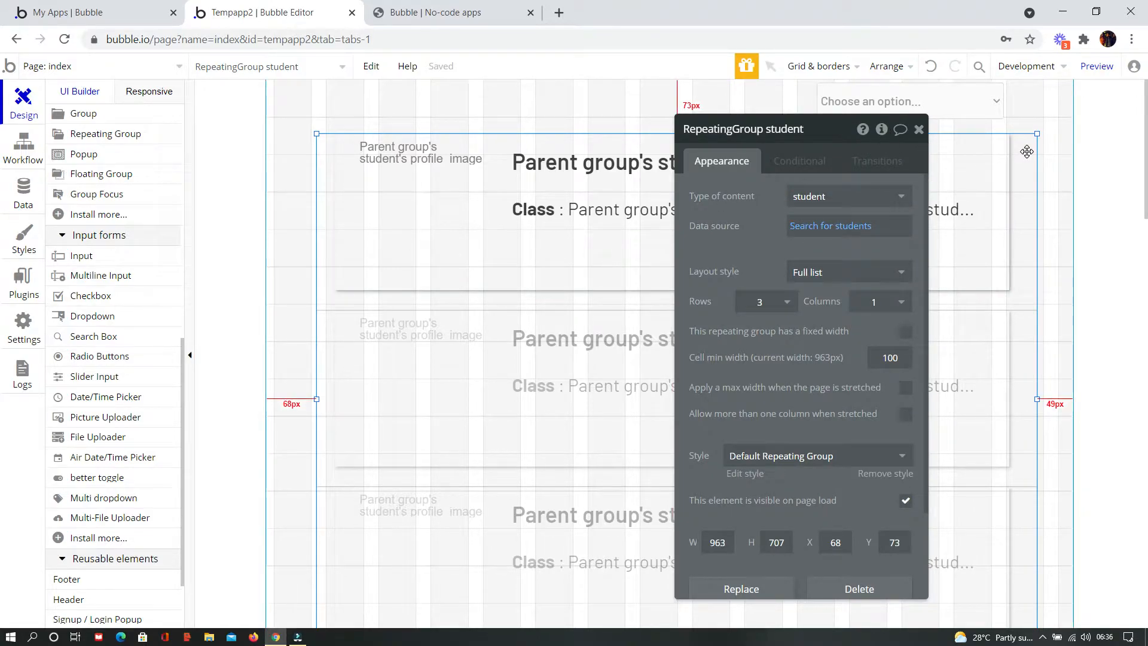
pyautogui.click(881, 131)
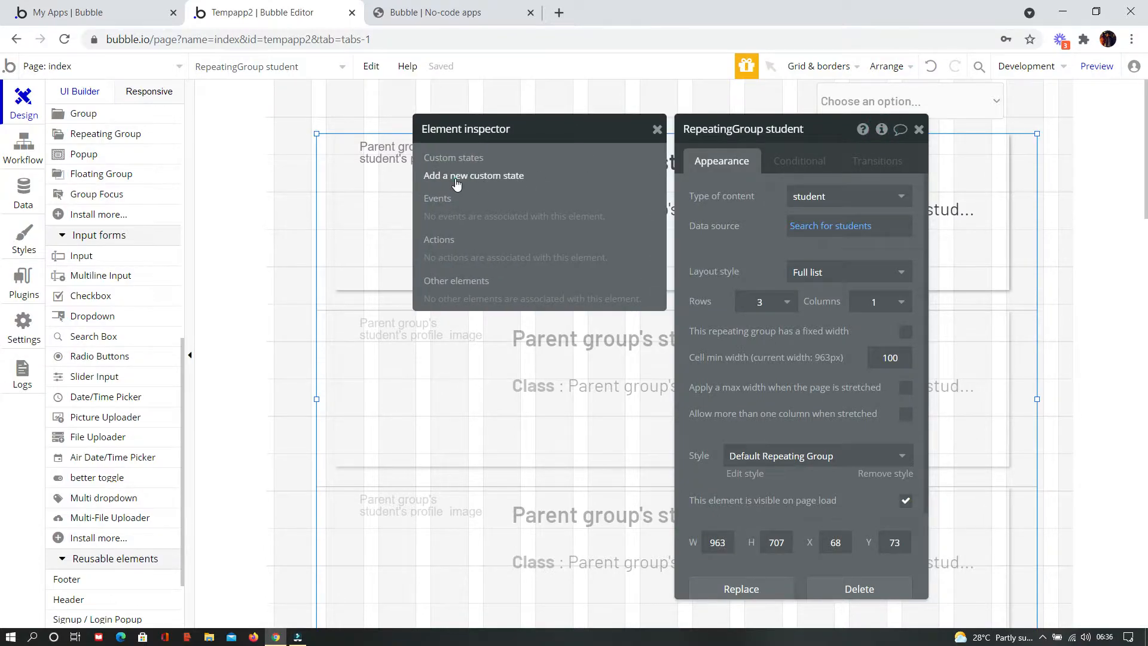
pyautogui.click(457, 176)
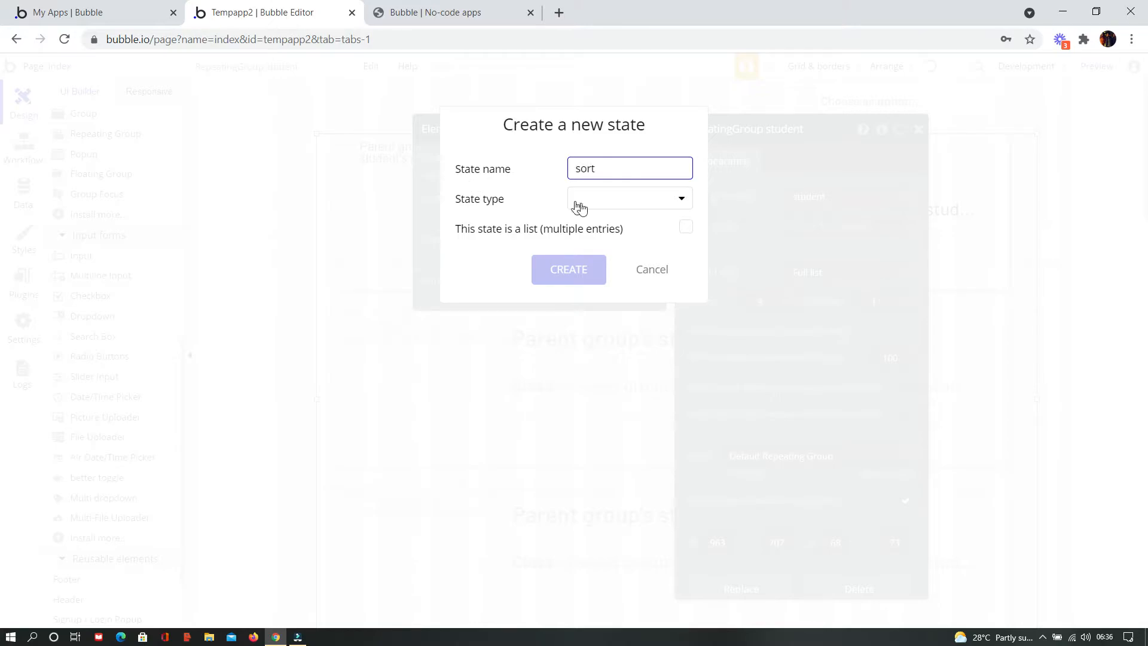
pyautogui.click(653, 200)
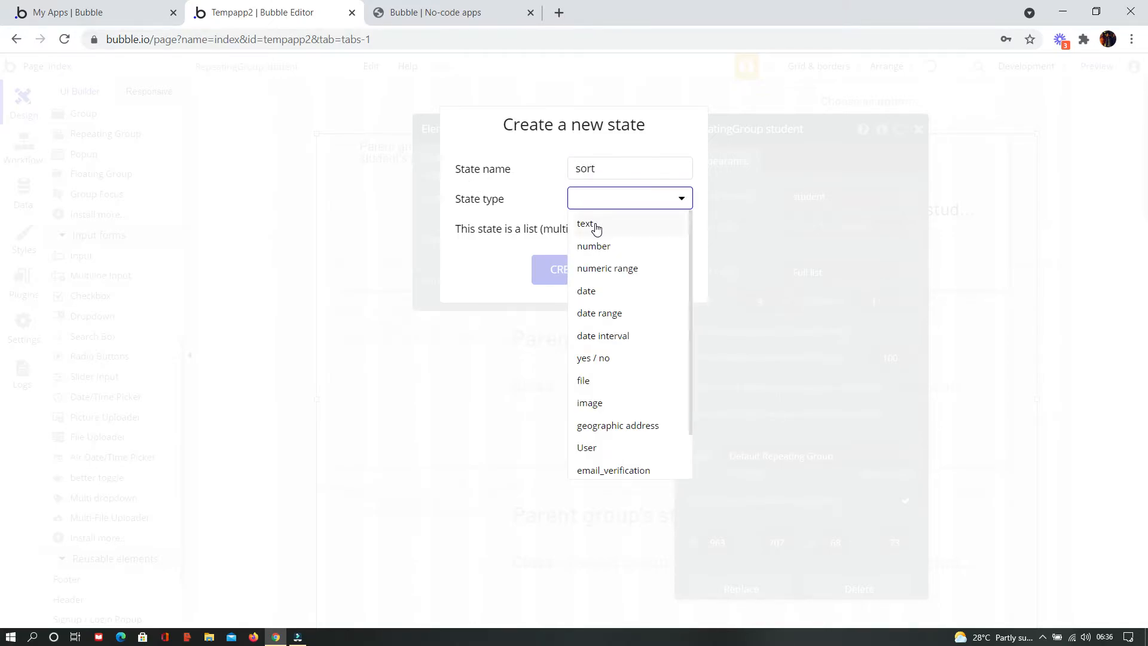
pyautogui.click(594, 225)
pyautogui.click(569, 273)
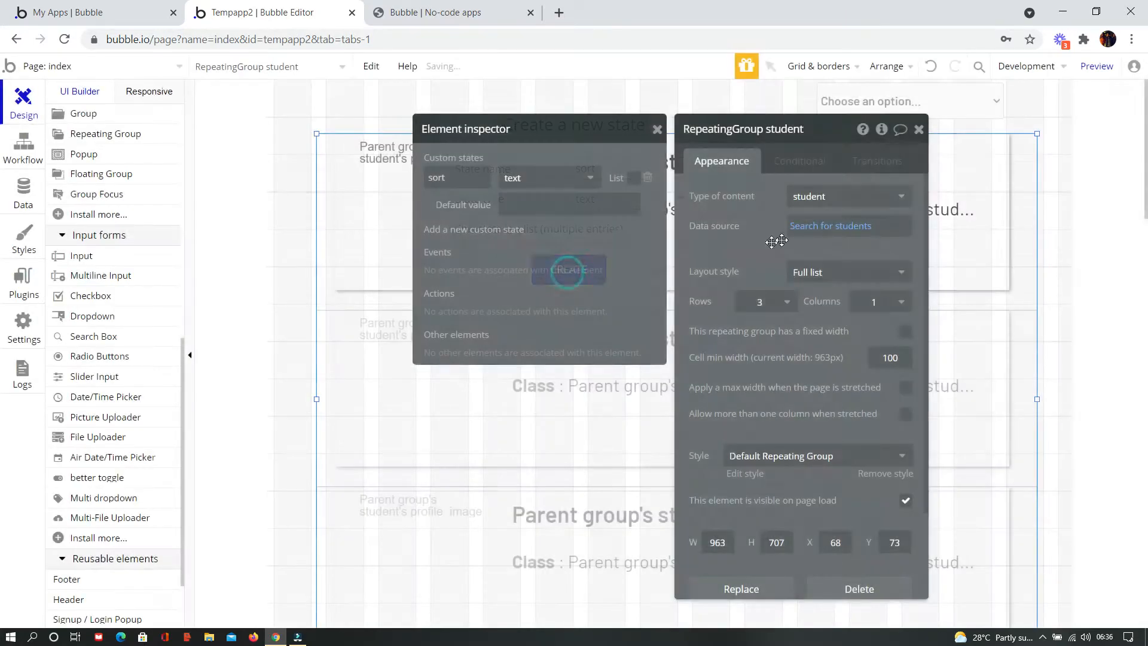
pyautogui.click(919, 129)
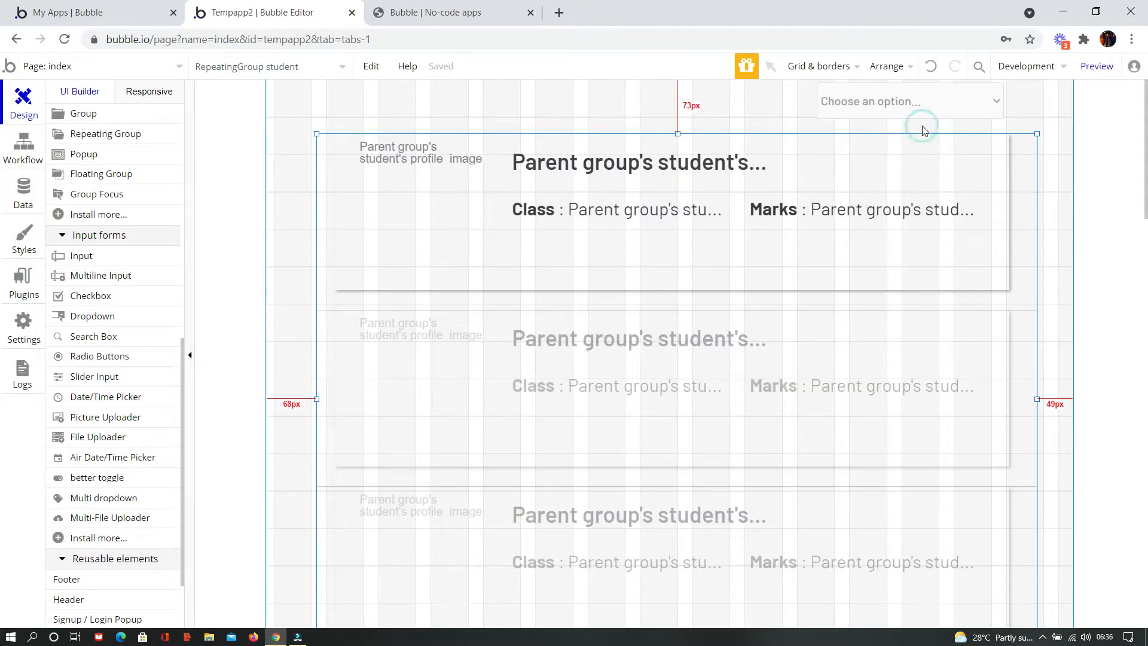
# Step: Start a workflow that is triggered when the value of the new dropdown changes
pyautogui.click(901, 104)
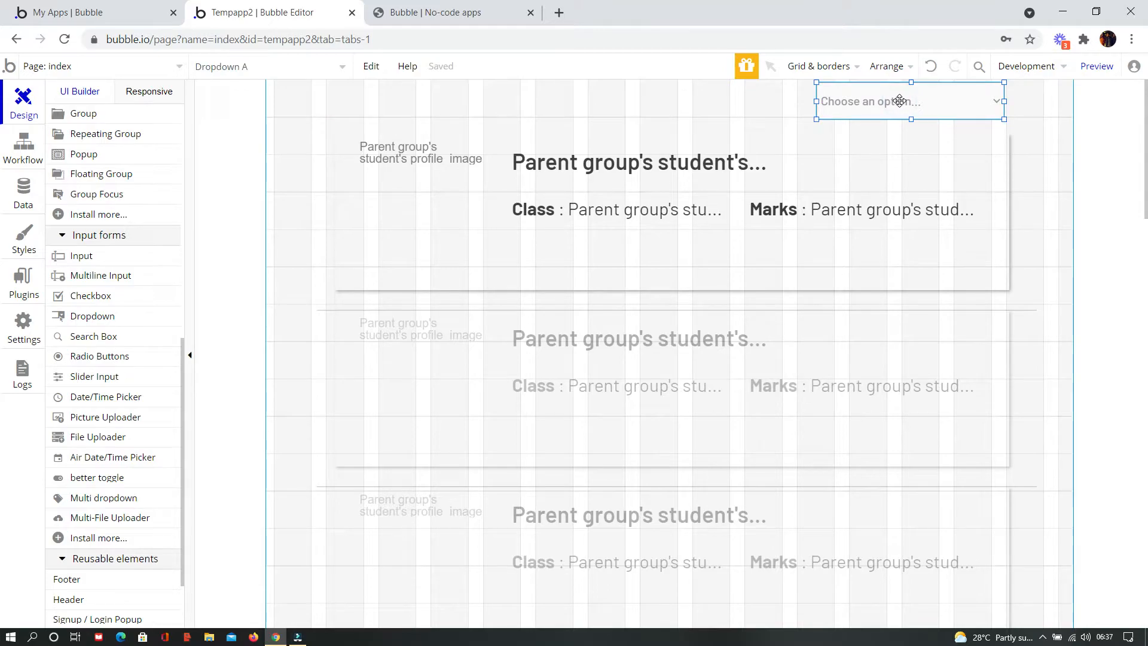
pyautogui.rightClick(900, 101)
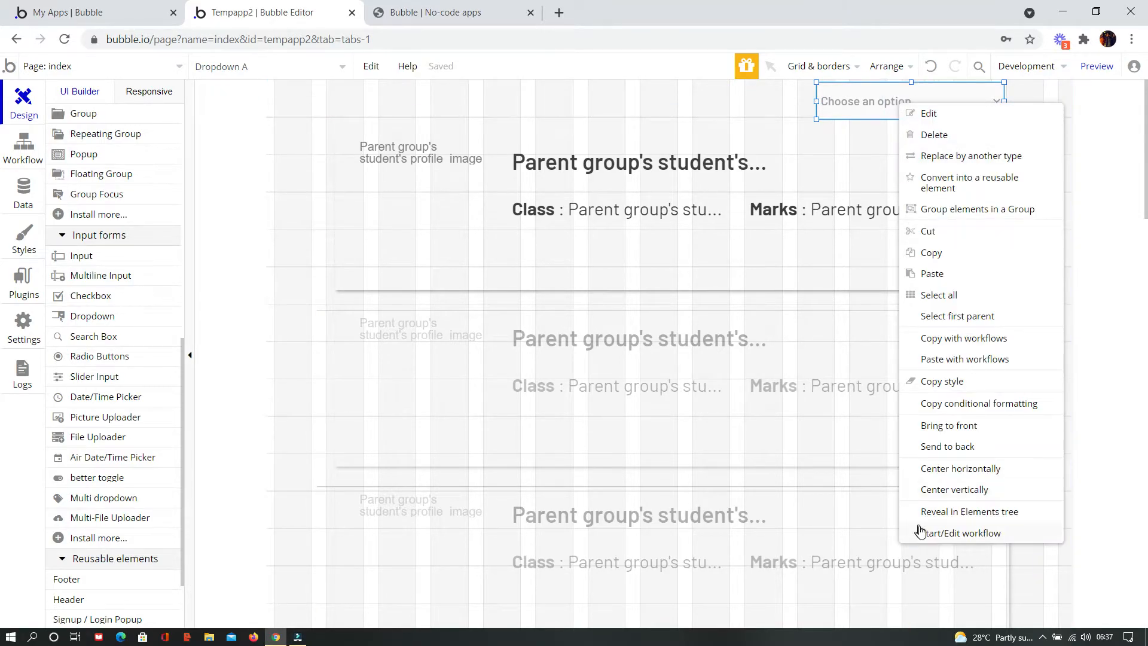
pyautogui.click(954, 536)
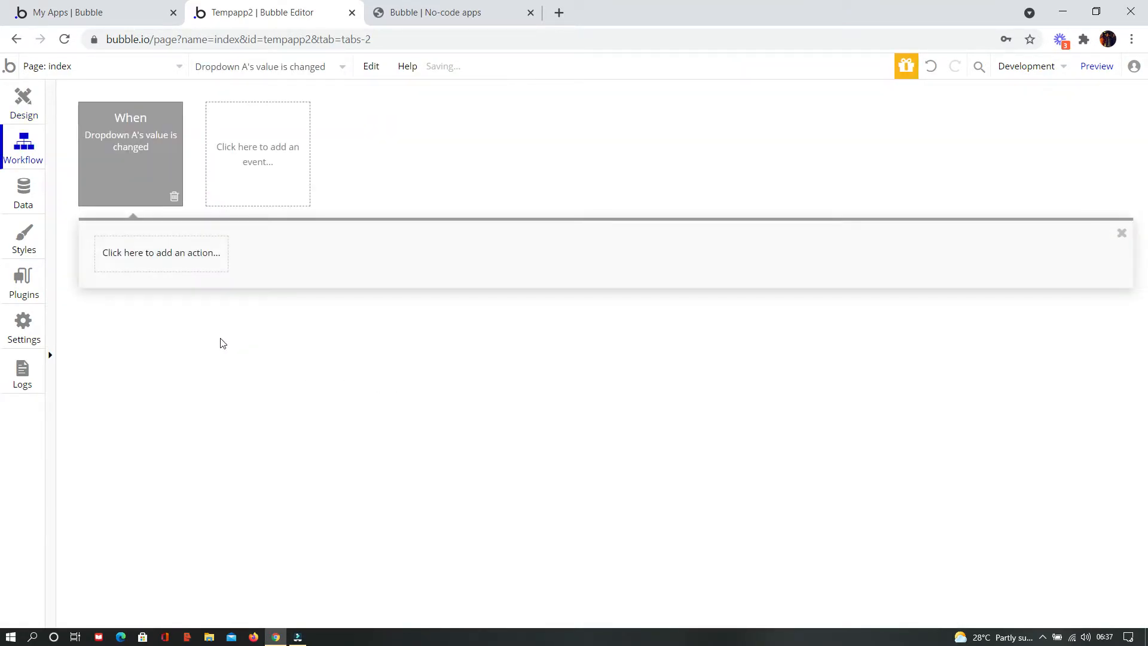
# Step: Restrict the dropdown event to run only when This Dropdown's value is Class
pyautogui.moveTo(174, 145)
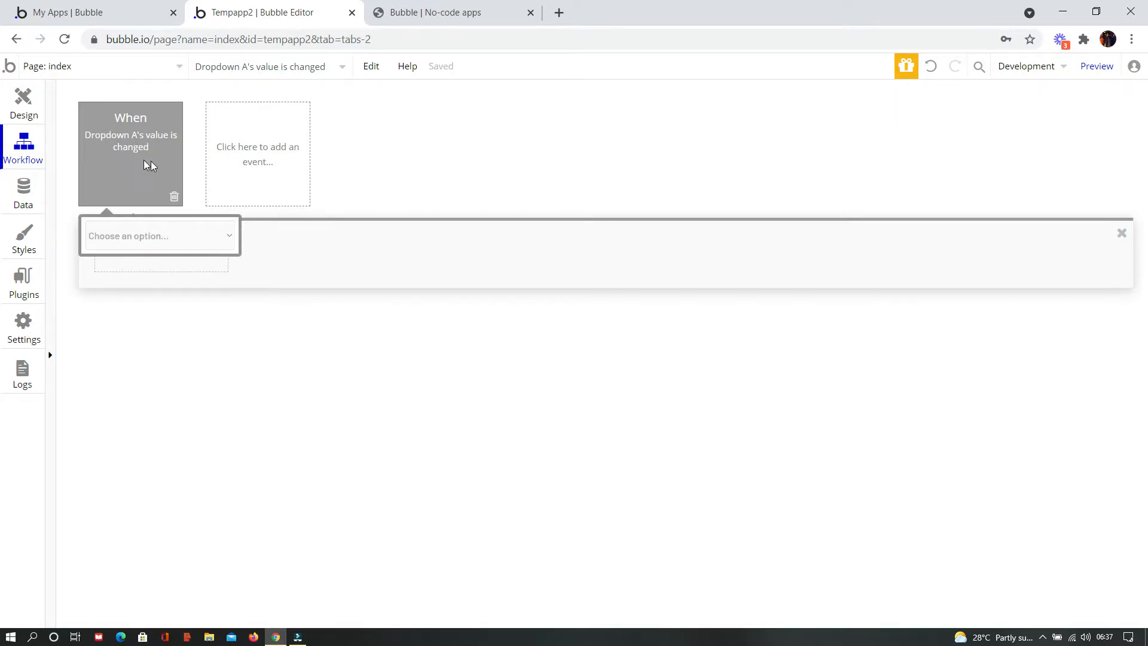
pyautogui.click(128, 157)
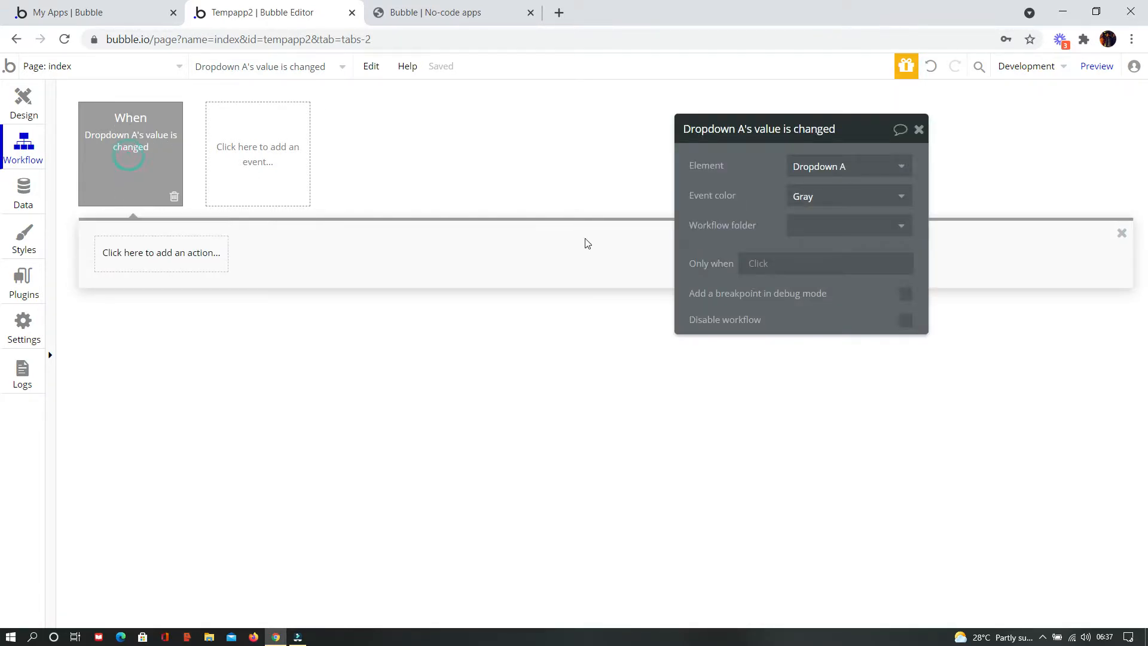
pyautogui.click(755, 261)
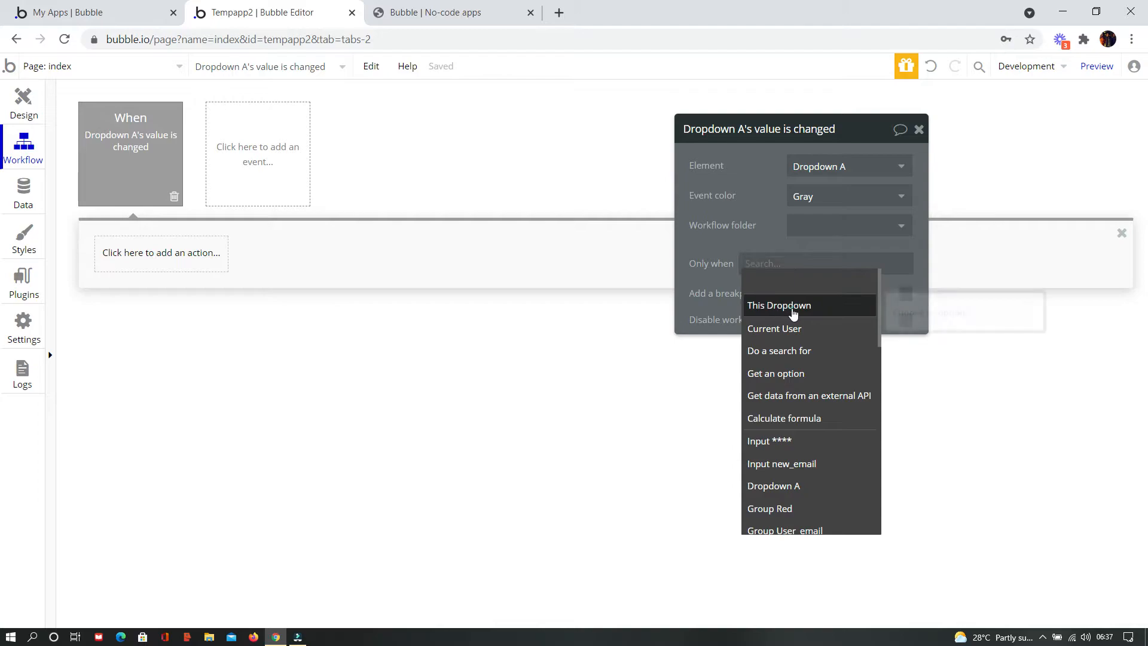
pyautogui.click(794, 306)
pyautogui.click(833, 279)
pyautogui.click(853, 279)
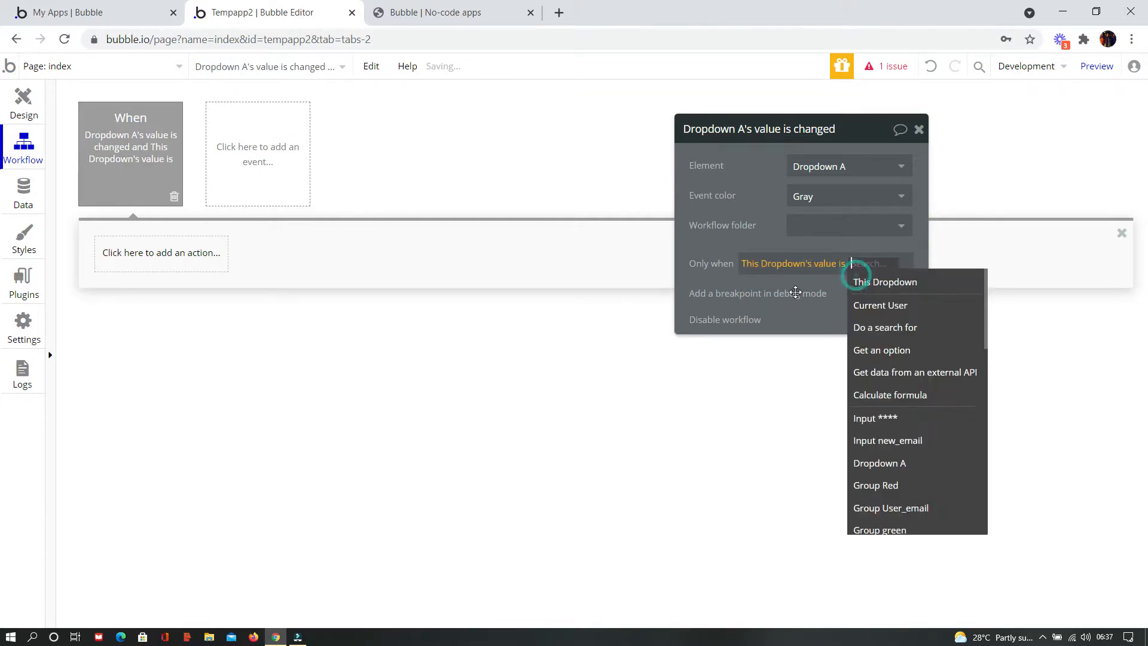
pyautogui.write('Class')
pyautogui.click(860, 292)
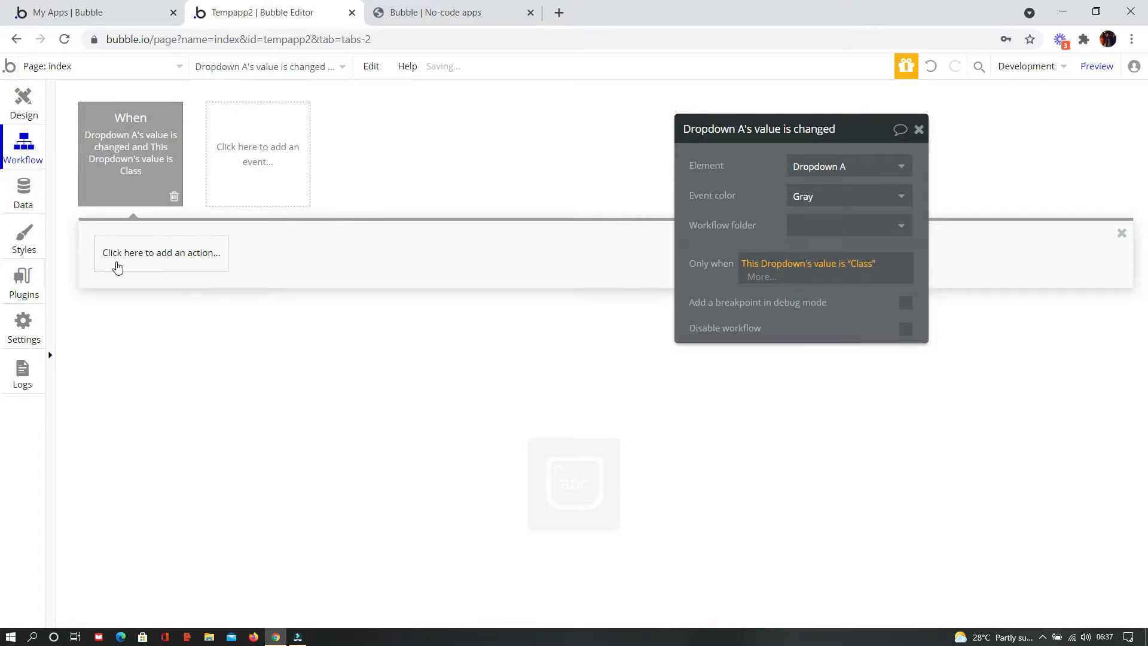
pyautogui.click(150, 253)
pyautogui.write('set')
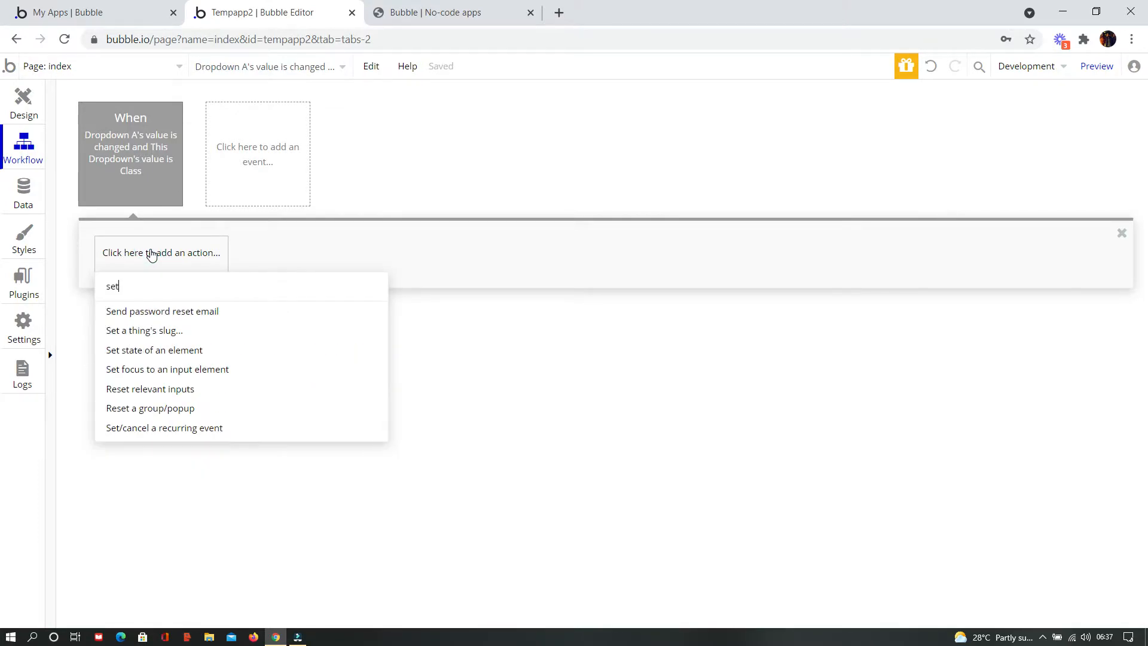
pyautogui.click(125, 135)
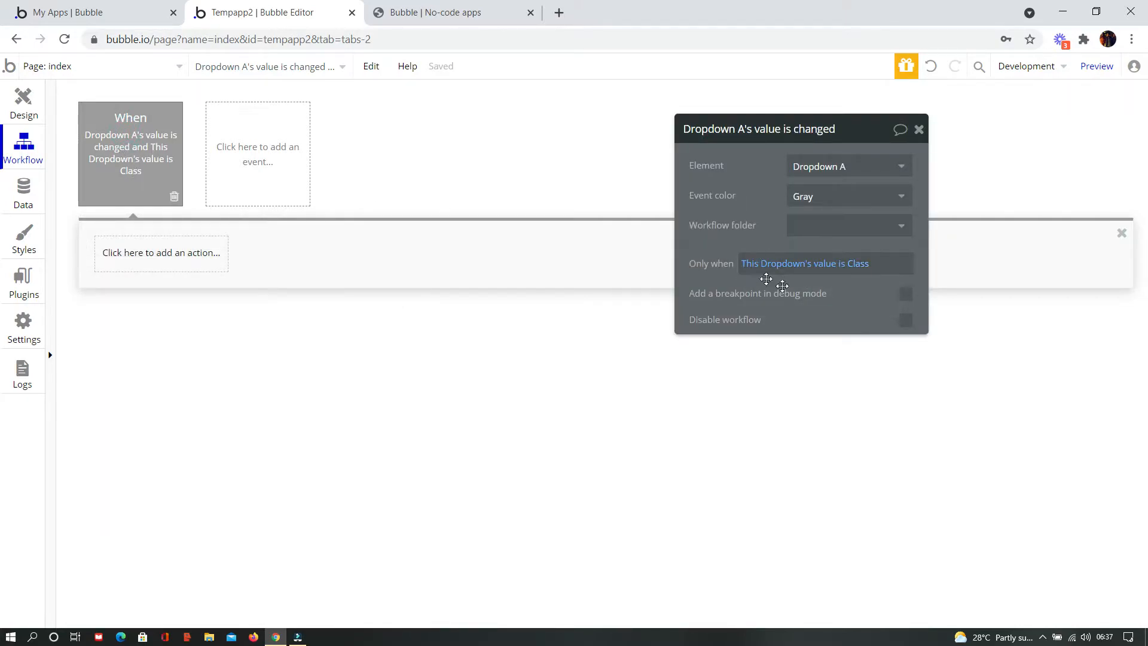
# Step: Add a Set state of an element action to the workflow, targeting RepeatingGroup student
pyautogui.click(162, 263)
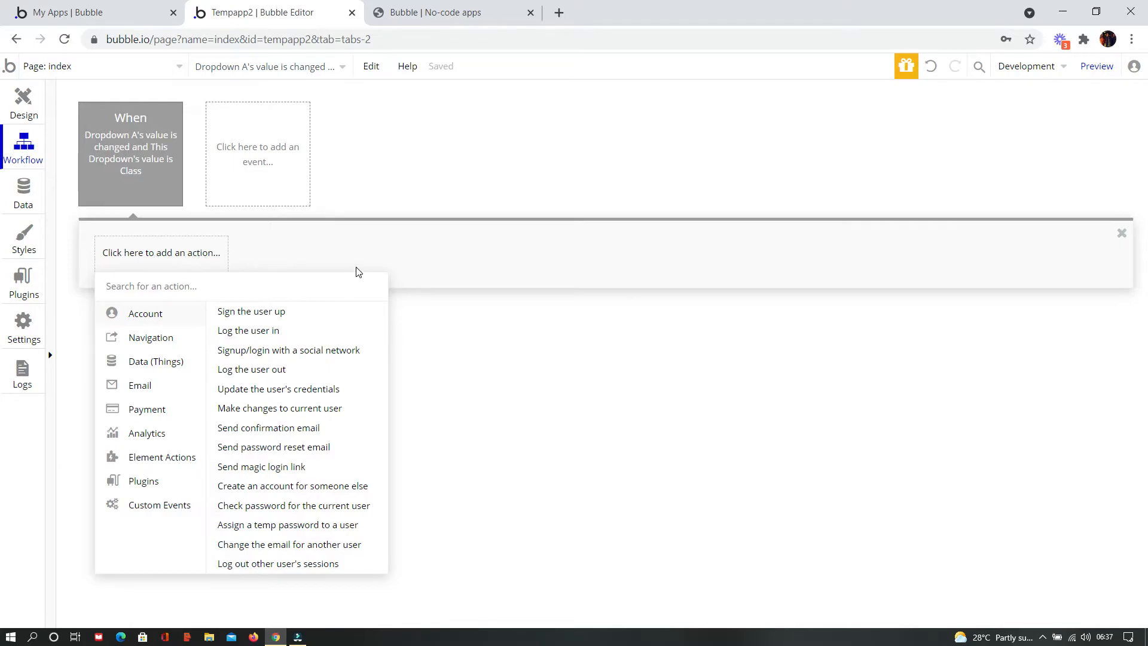
pyautogui.write('set')
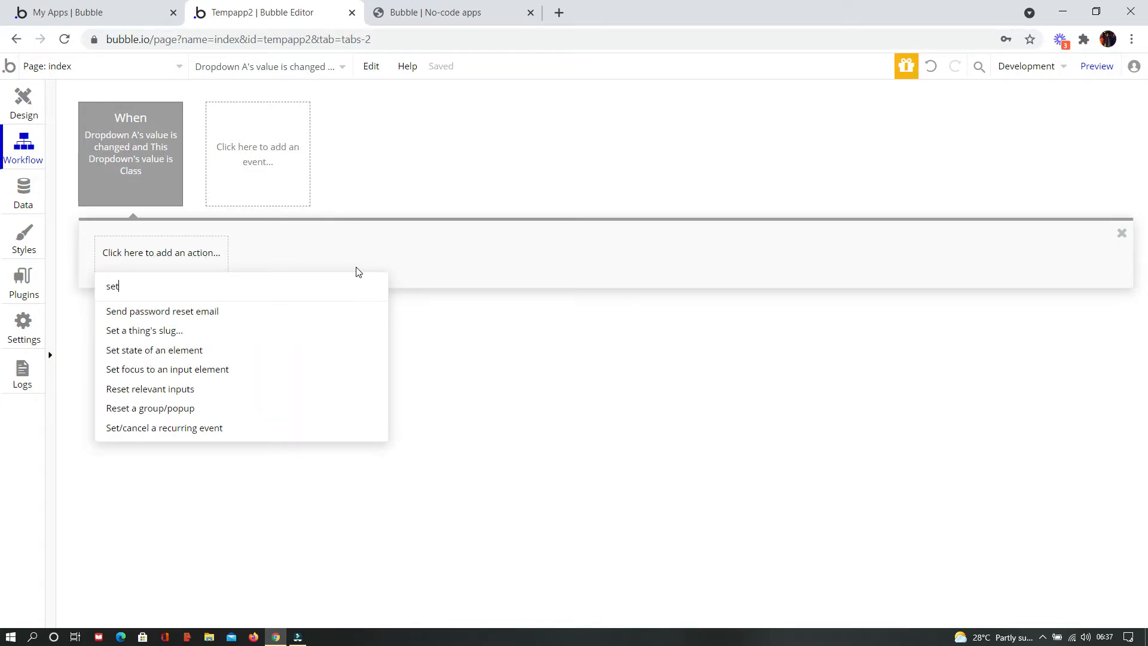
pyautogui.click(187, 352)
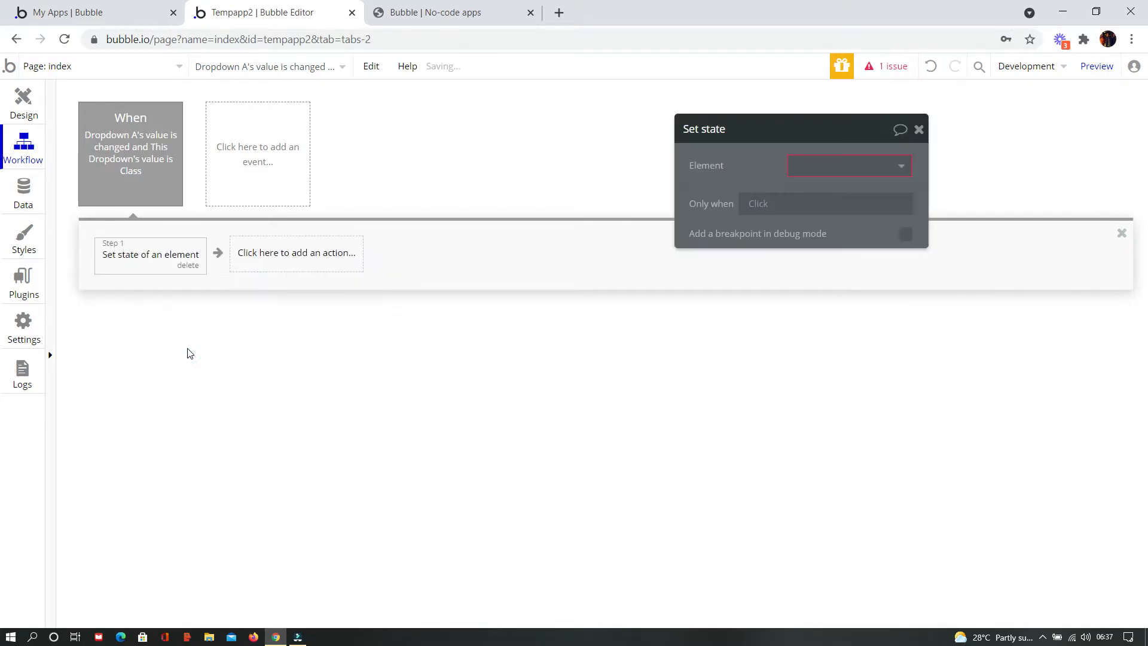
pyautogui.click(869, 168)
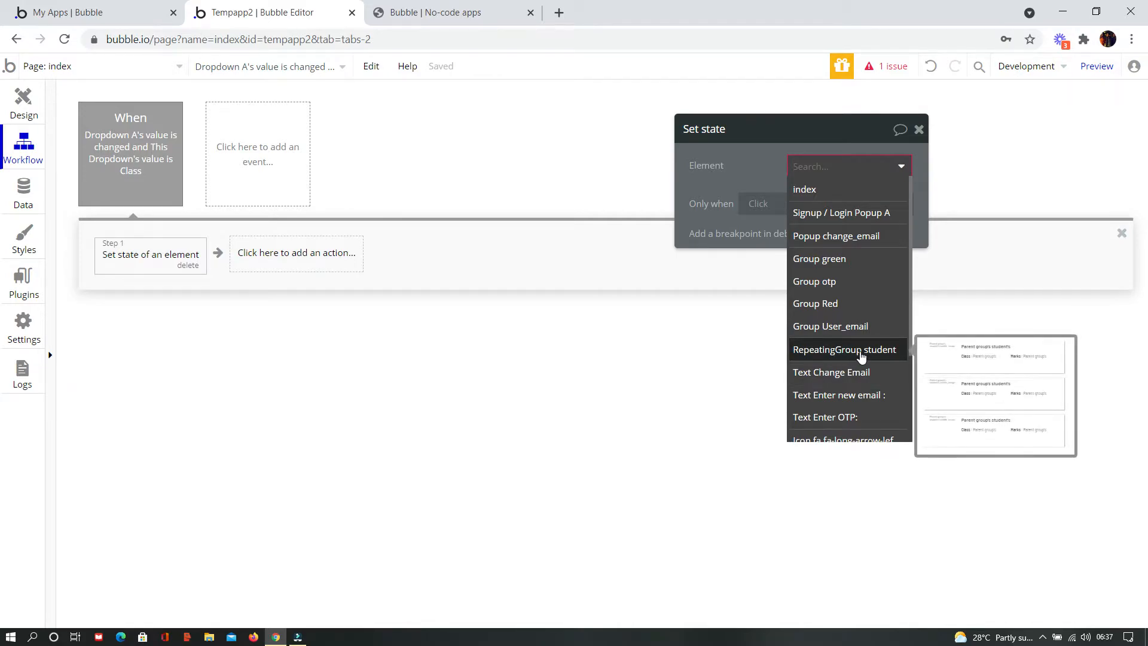
pyautogui.click(840, 352)
# Step: Have the Set state action set the custom state sort to the value Class
pyautogui.click(868, 199)
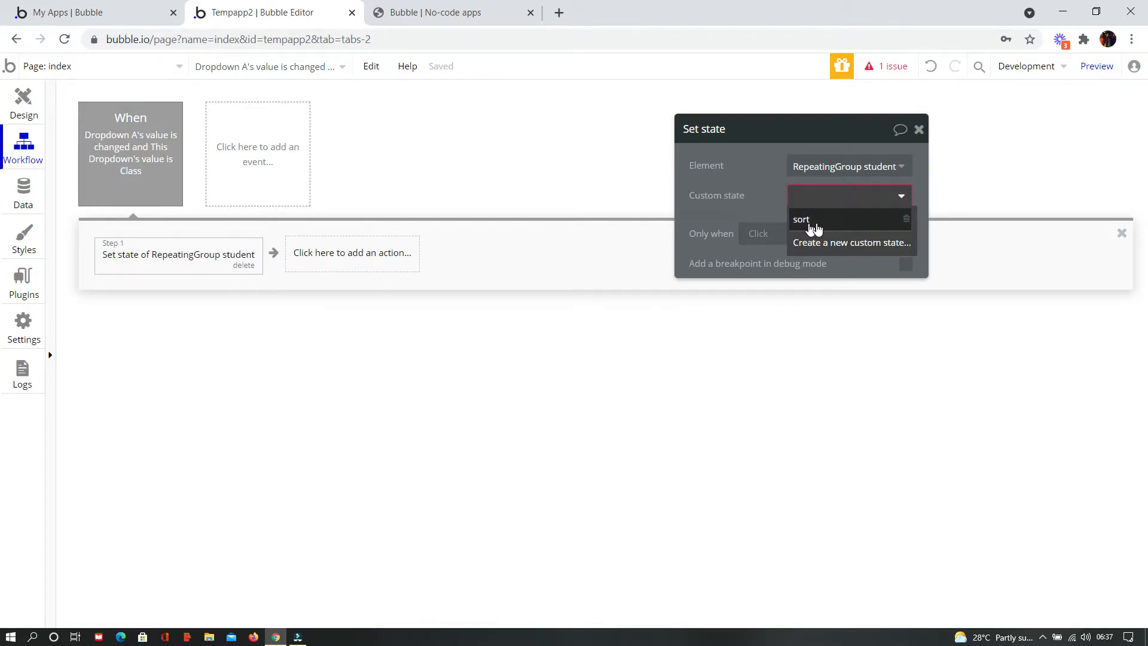
pyautogui.click(825, 226)
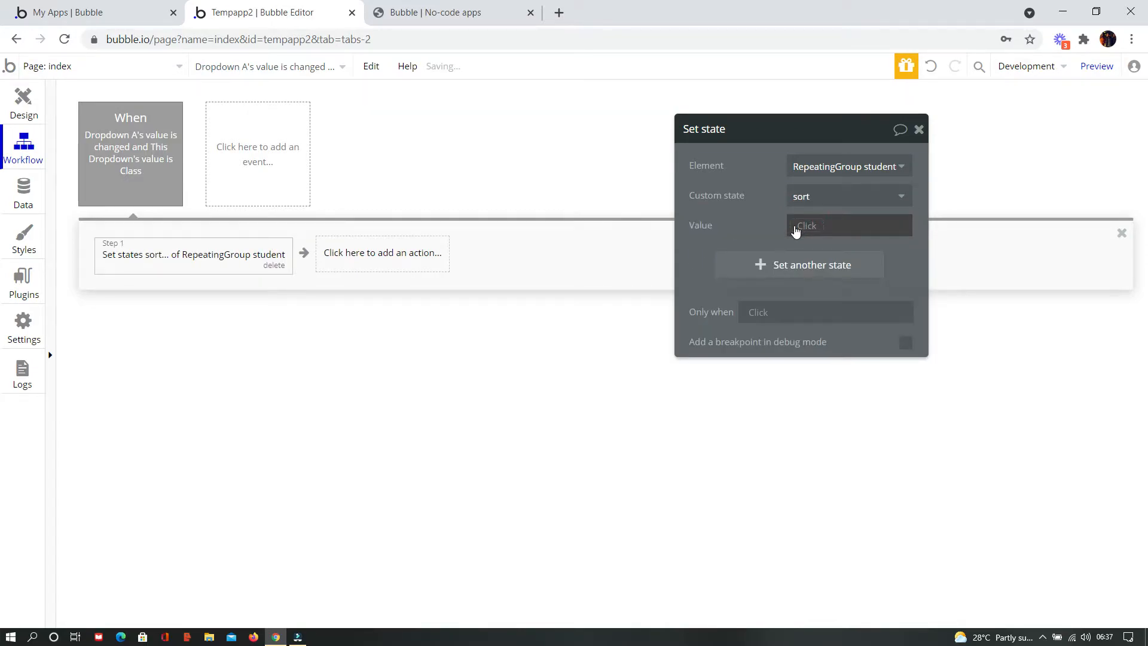
pyautogui.click(795, 230)
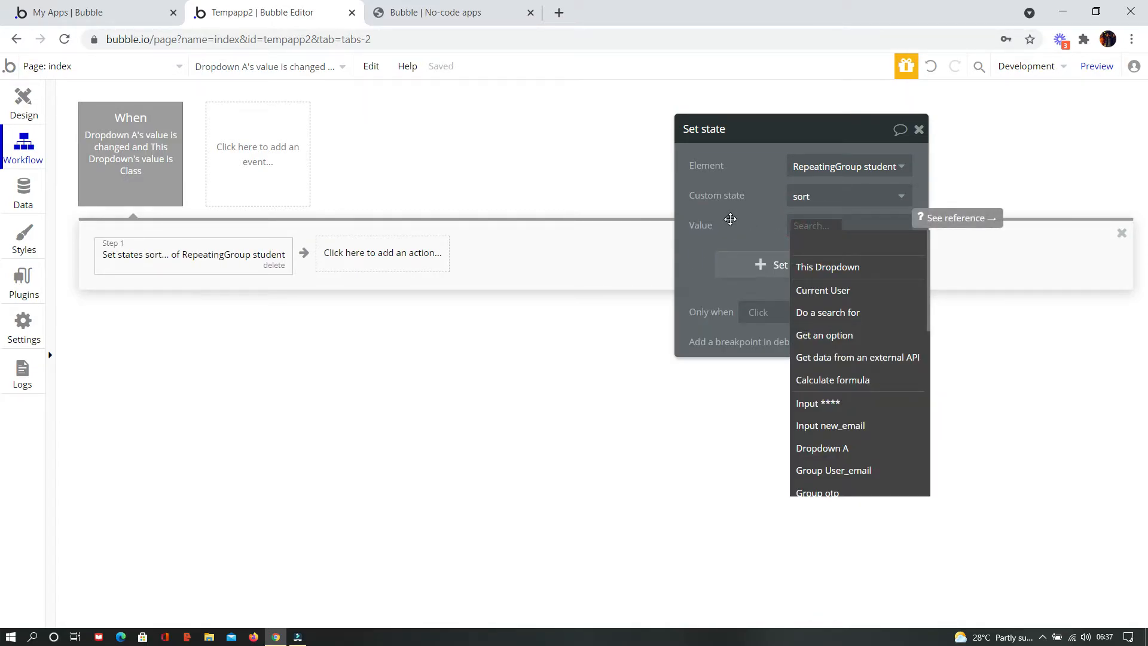
pyautogui.write('Class')
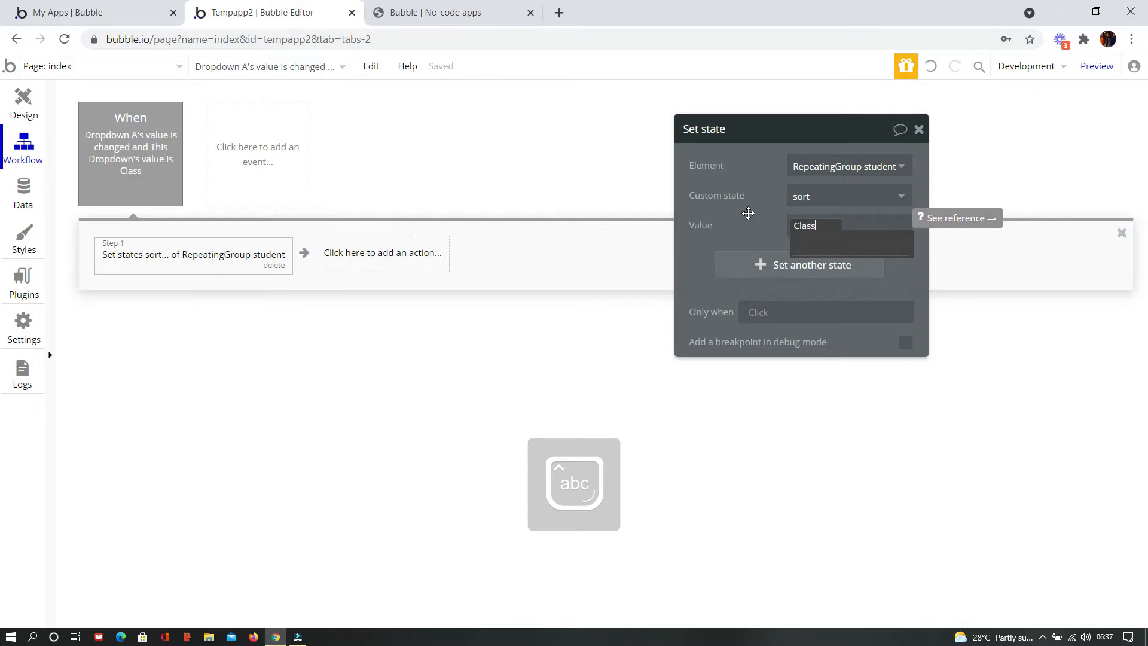
pyautogui.click(748, 212)
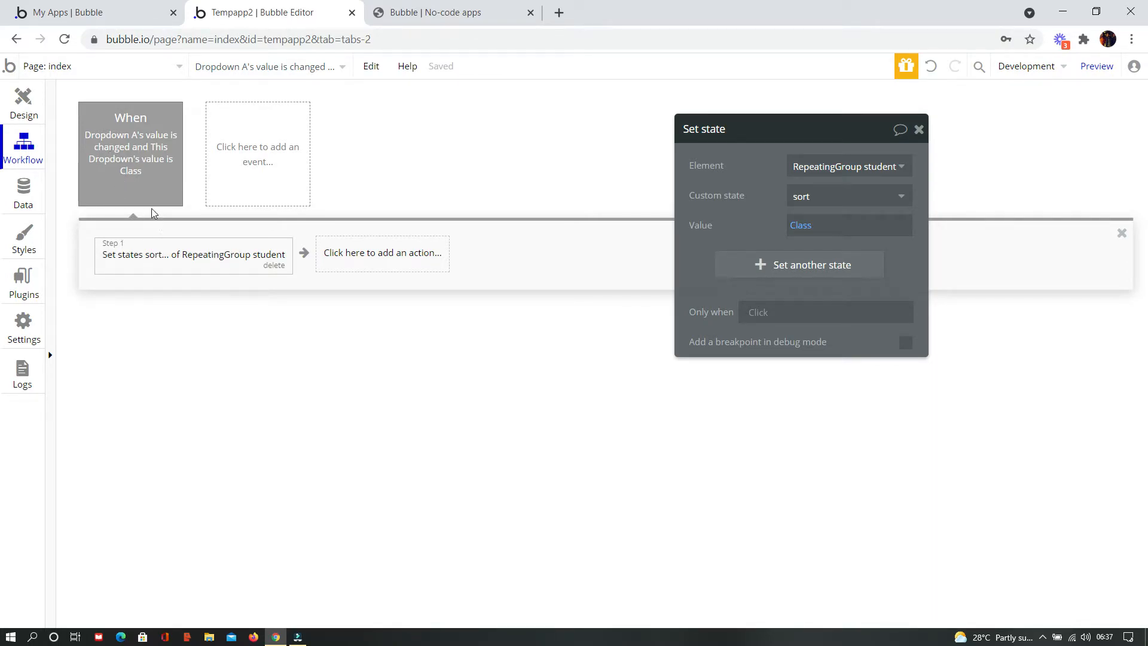
# Step: Duplicate the Dropdown A value-changed event and make the copy run only when This Dropdown's value is Name
pyautogui.rightClick(126, 135)
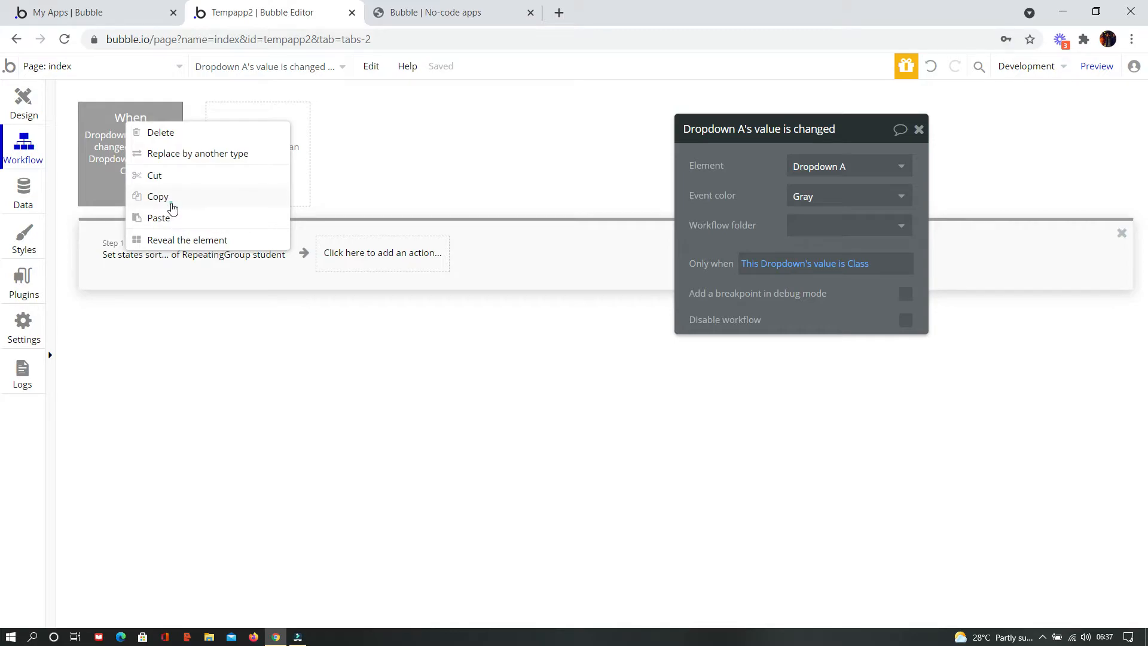
pyautogui.click(172, 203)
pyautogui.rightClick(245, 147)
pyautogui.click(278, 155)
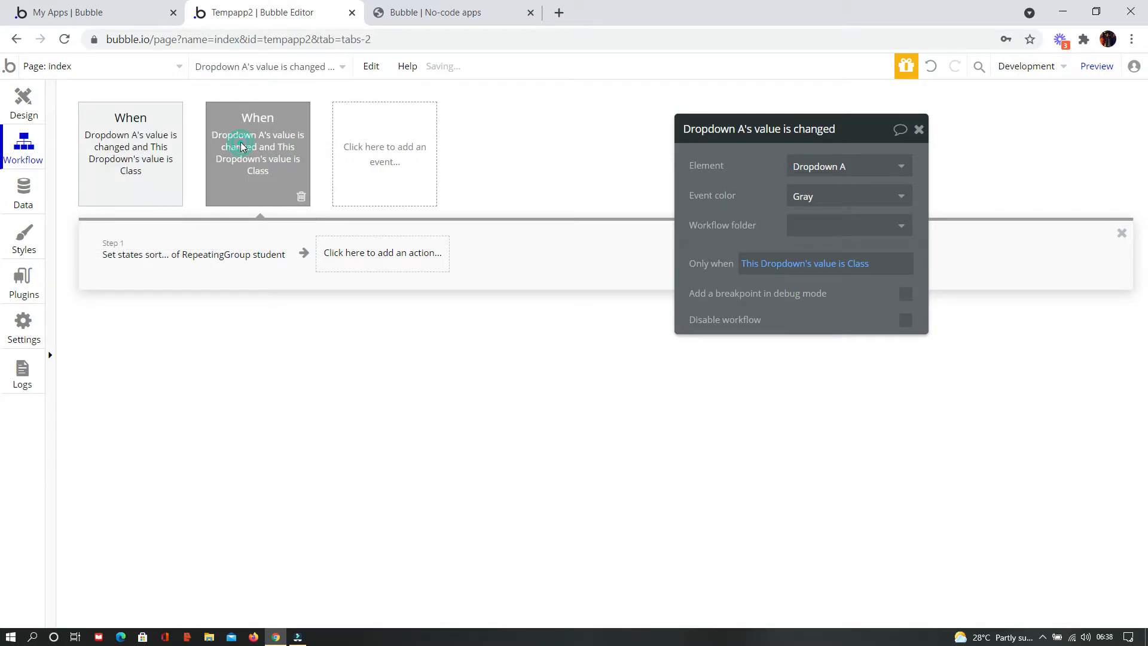
pyautogui.click(863, 263)
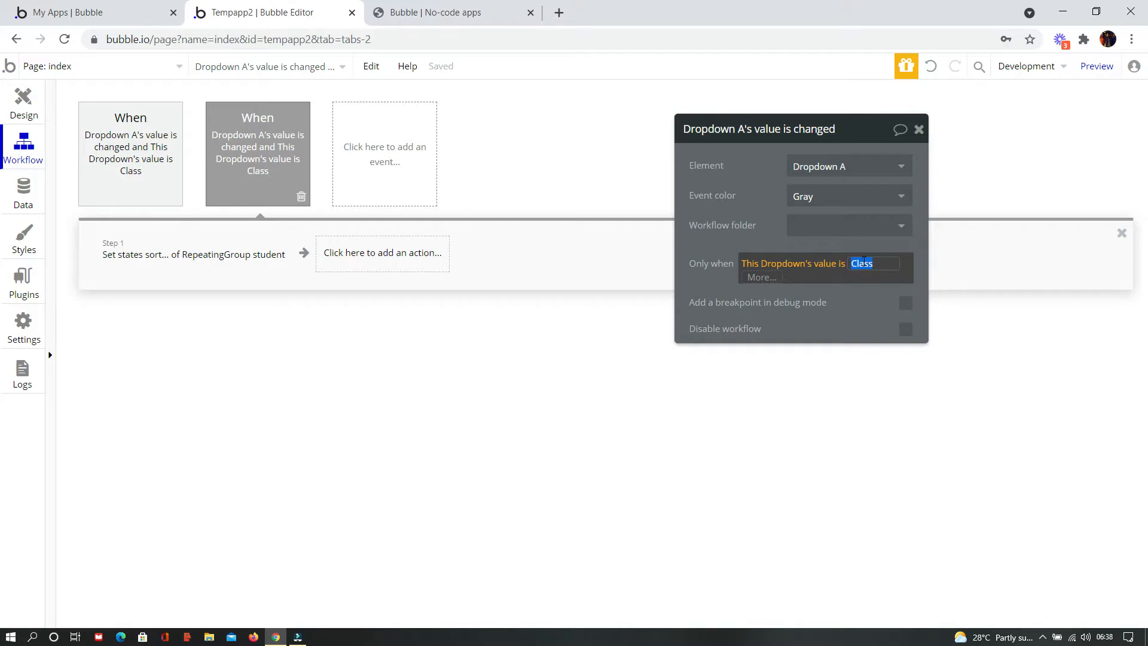
pyautogui.write('Name')
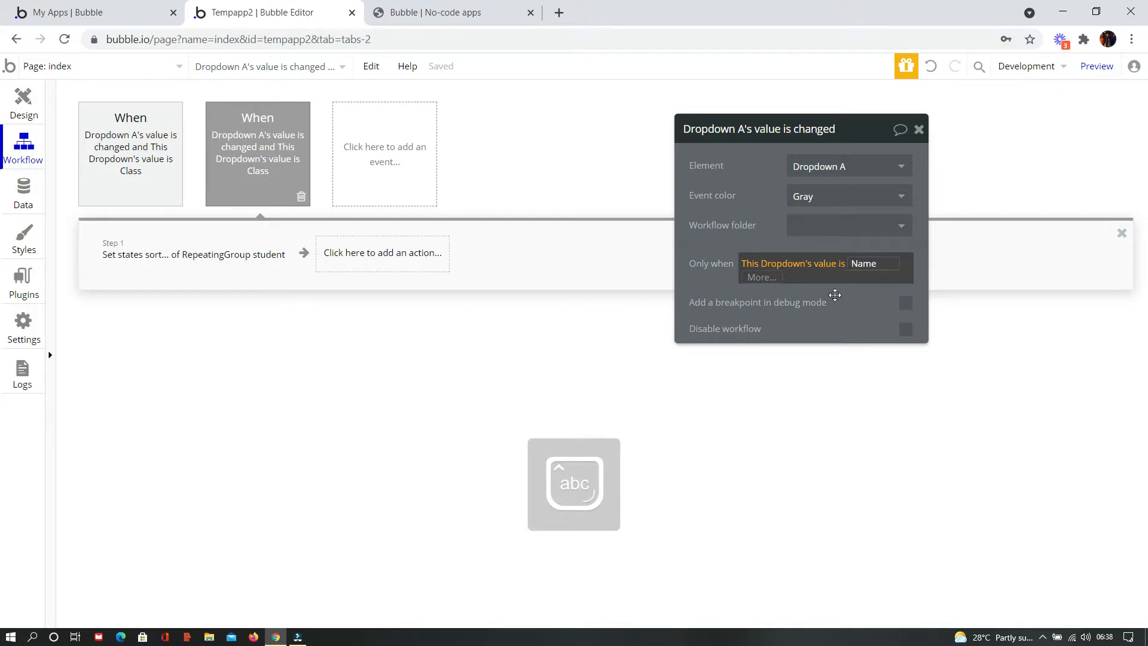
pyautogui.click(822, 305)
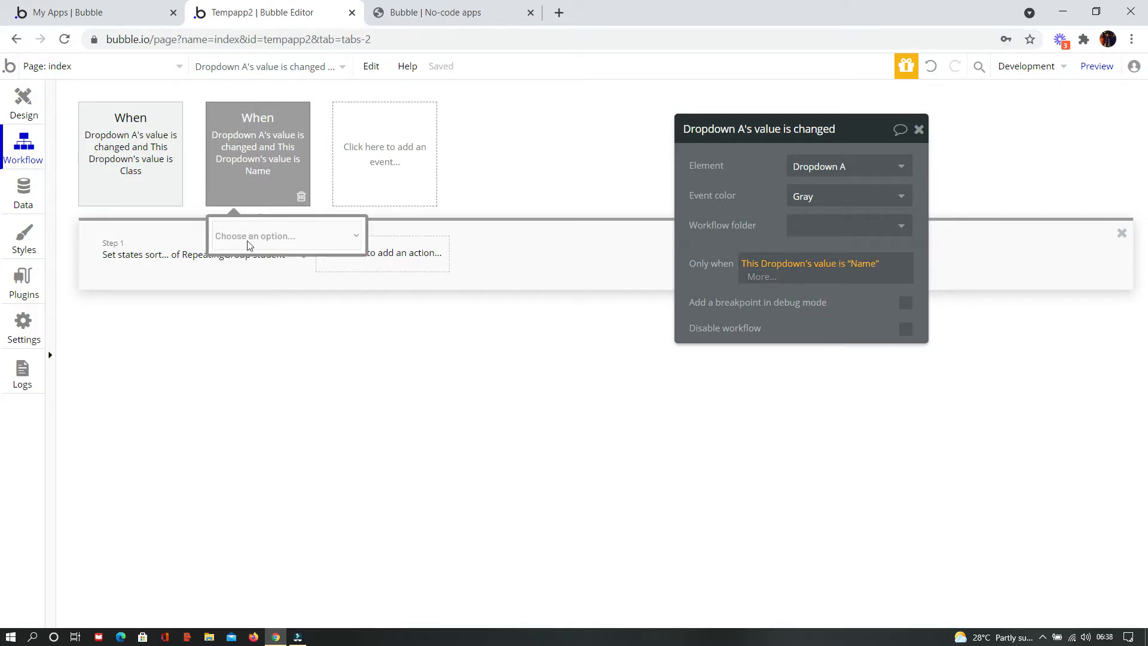
# Step: In the Name workflow, have the Set state action set the custom state sort to Name
pyautogui.click(191, 254)
pyautogui.click(800, 226)
pyautogui.write('Na')
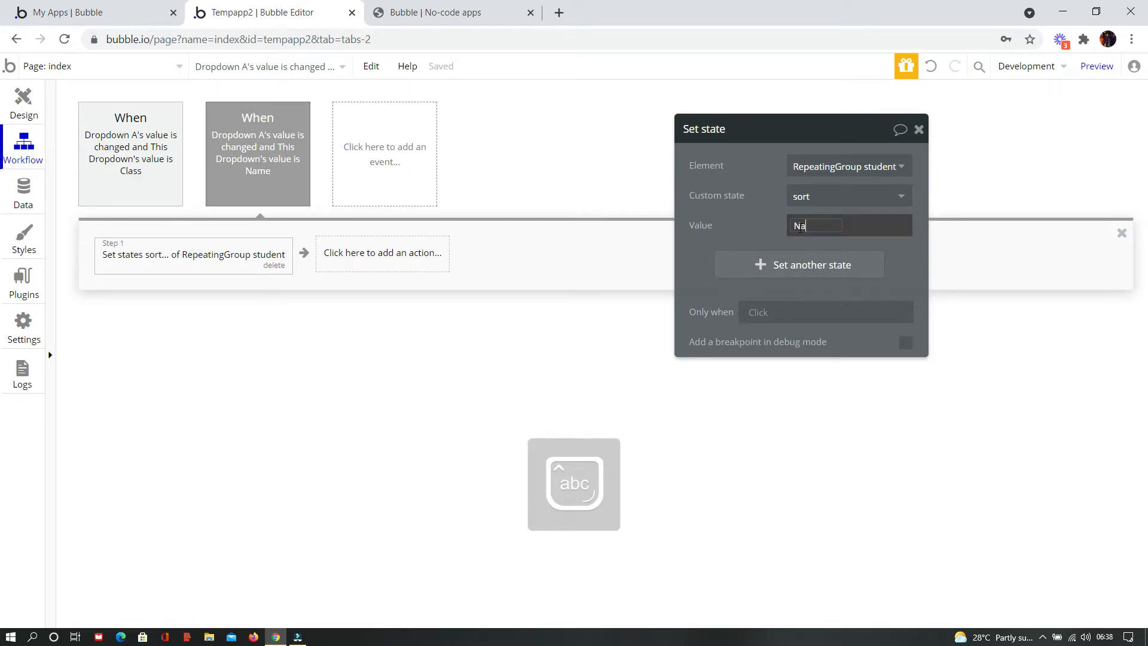
pyautogui.write('me')
pyautogui.click(737, 199)
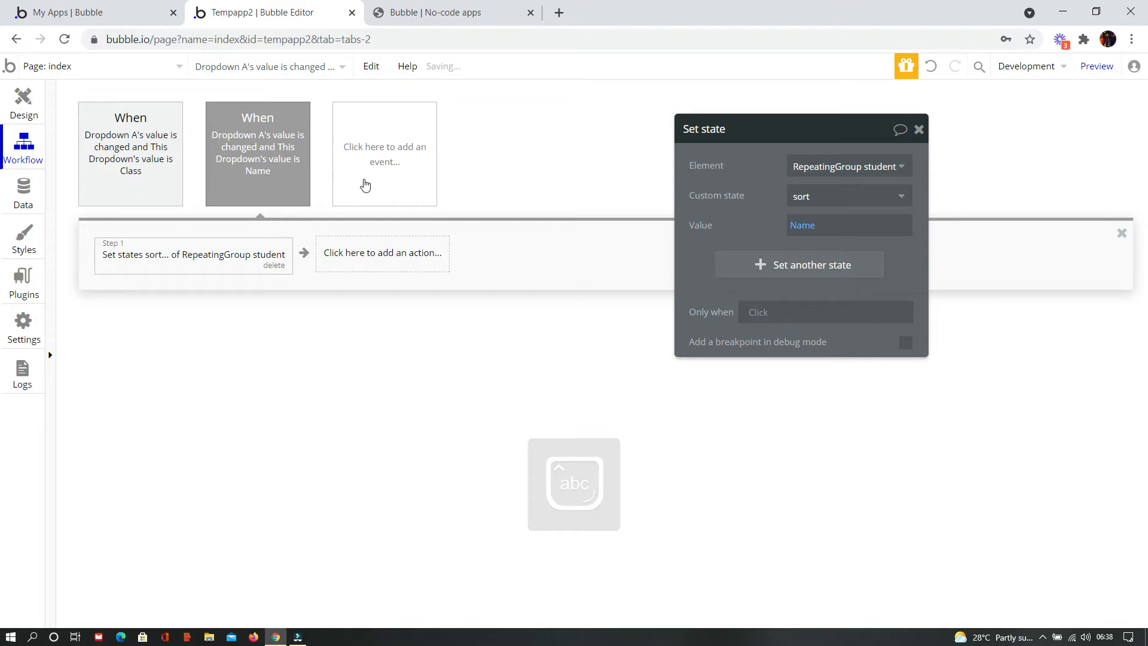
# Step: Paste another copy of the Class dropdown event and make it run only when This Dropdown's value is Marks
pyautogui.rightClick(386, 124)
pyautogui.click(411, 128)
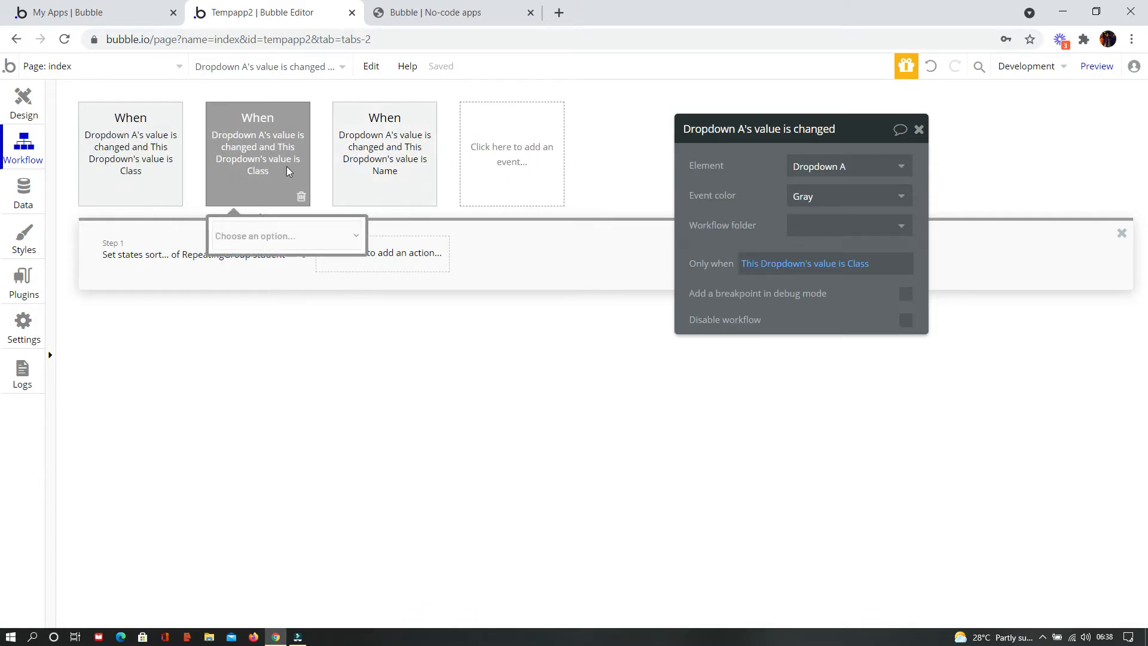
pyautogui.click(862, 266)
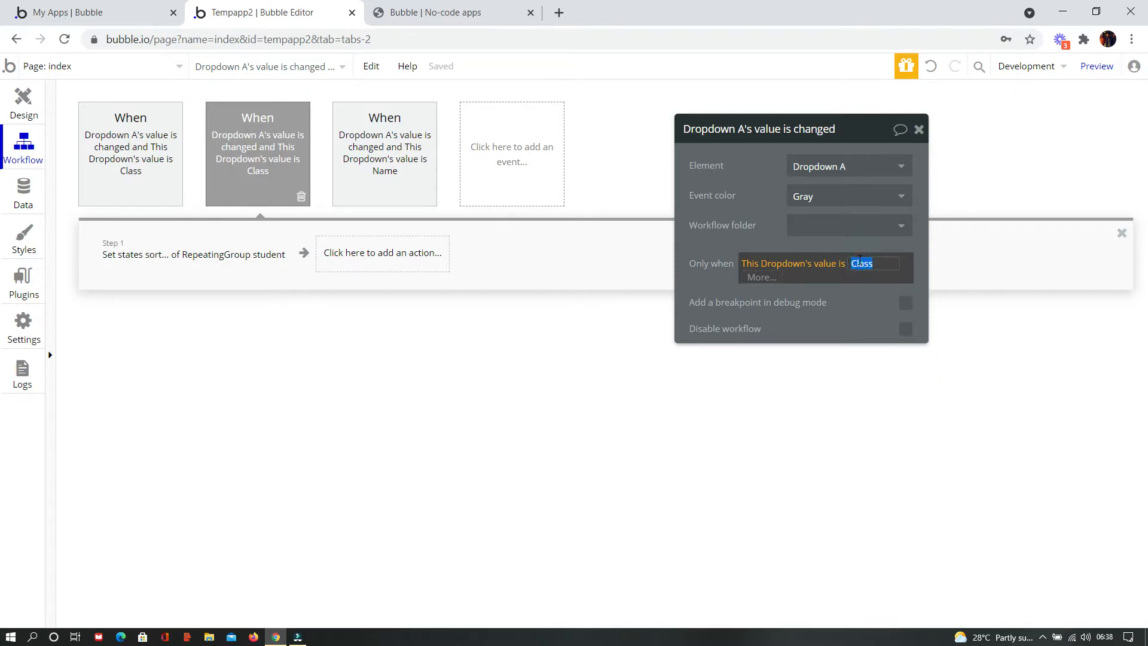
pyautogui.write('Marks')
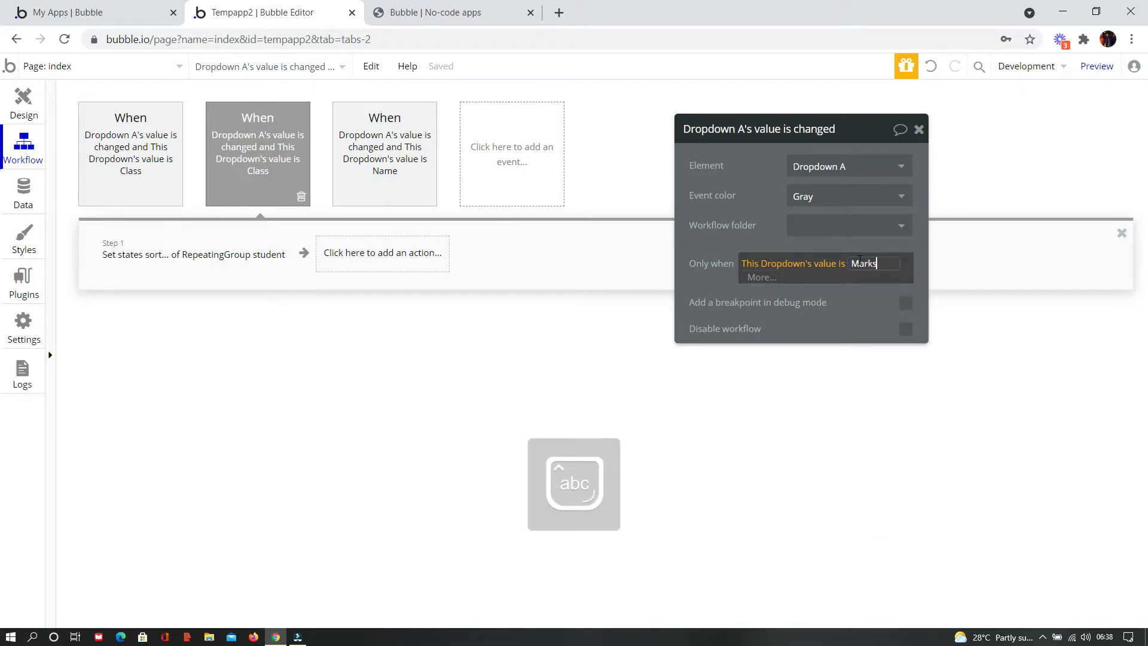
pyautogui.click(828, 312)
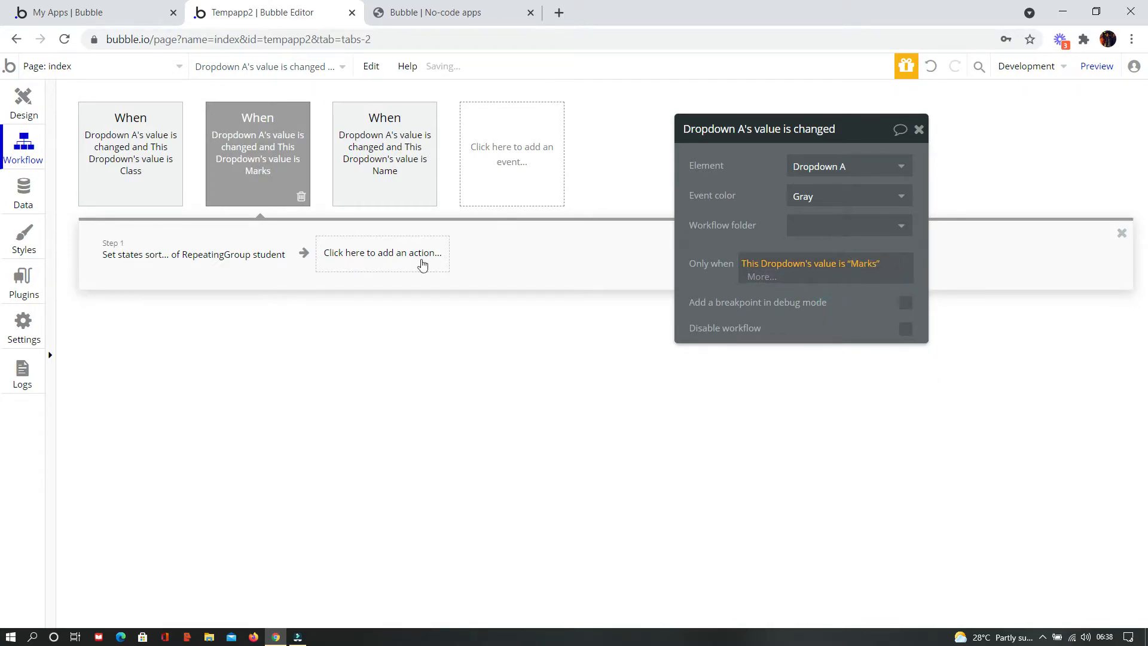
# Step: In the Marks workflow, have the Set state action set the custom state sort to Marks
pyautogui.click(194, 259)
pyautogui.click(814, 230)
pyautogui.click(802, 227)
pyautogui.write('Marks')
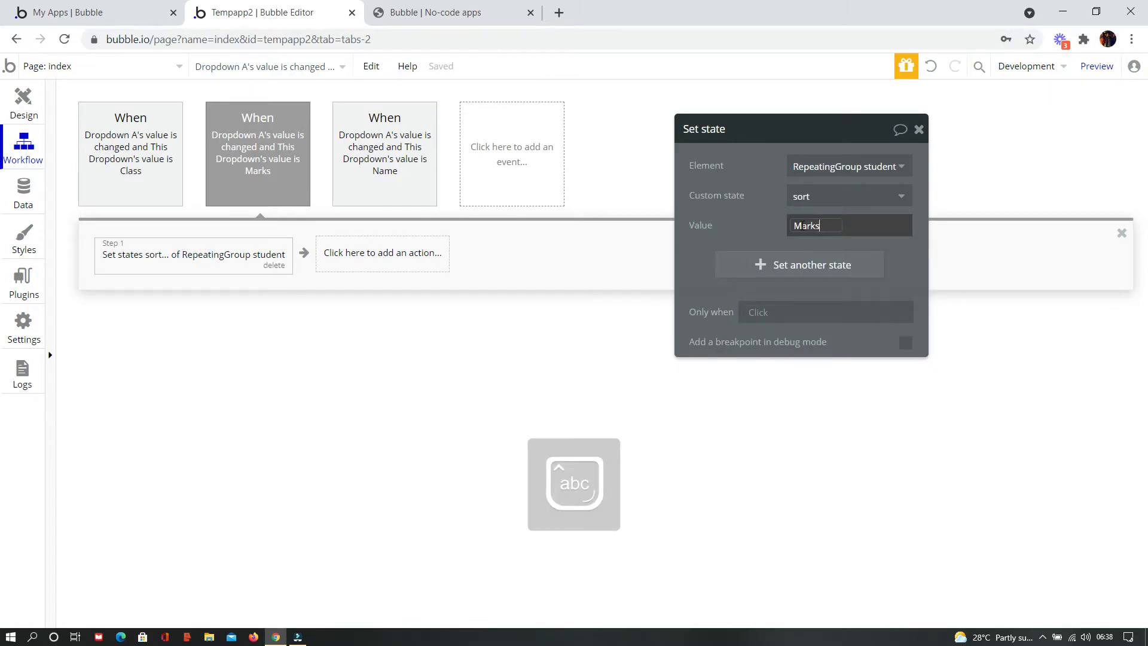
pyautogui.click(742, 185)
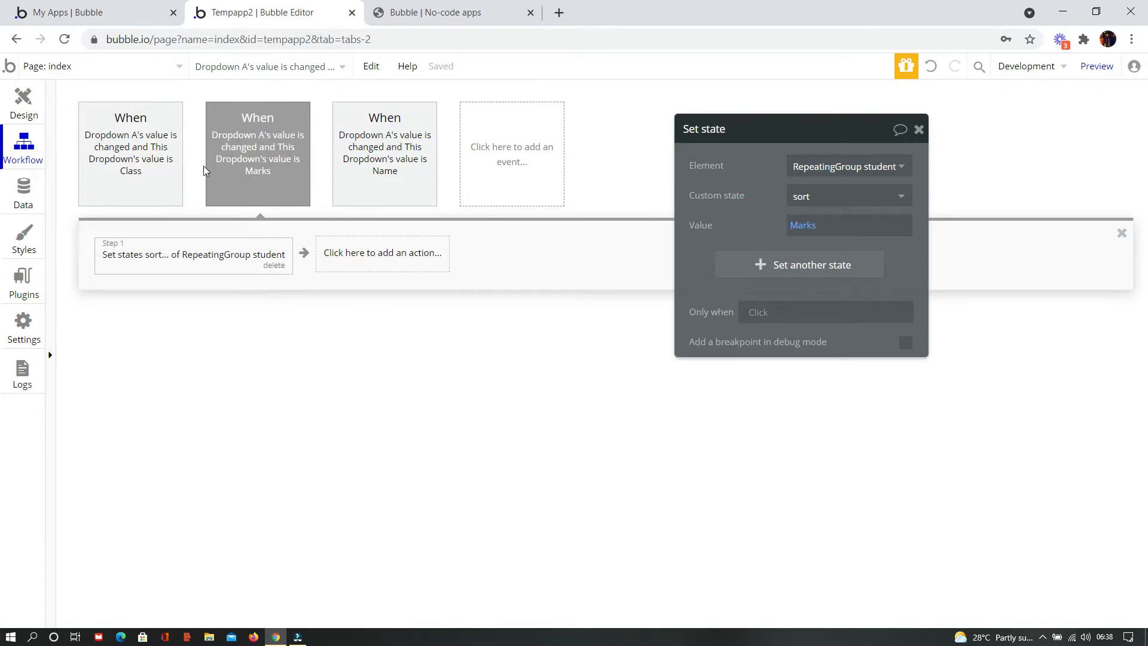
# Step: Review the conditions and Set state values of the Class, Marks and Name dropdown workflows
pyautogui.click(125, 127)
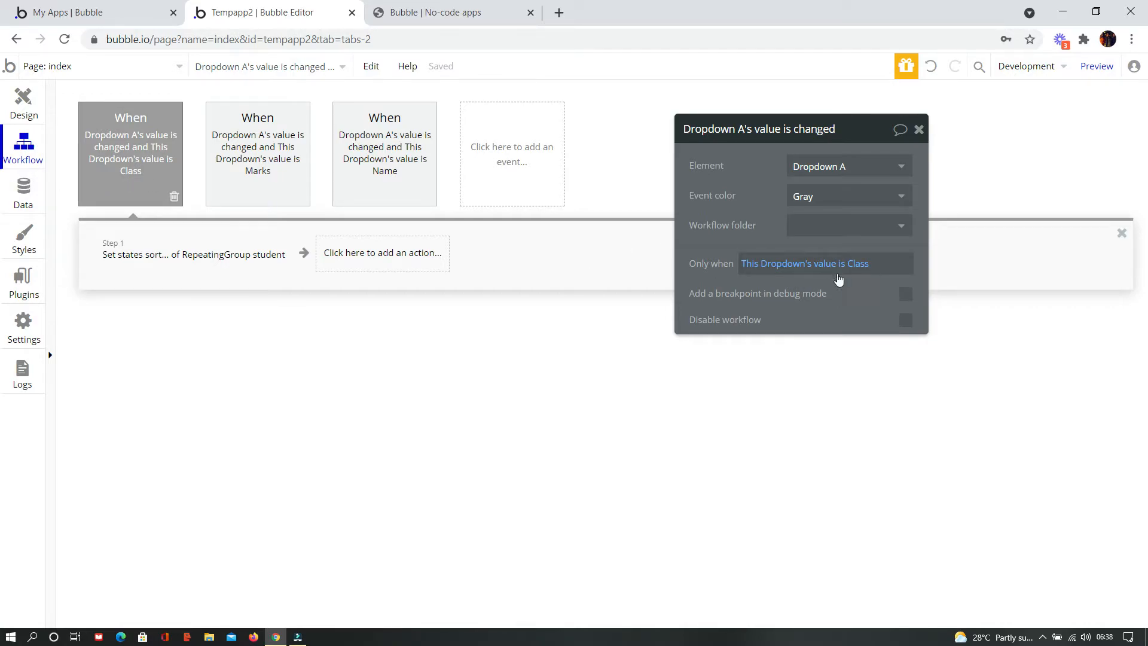
pyautogui.click(215, 257)
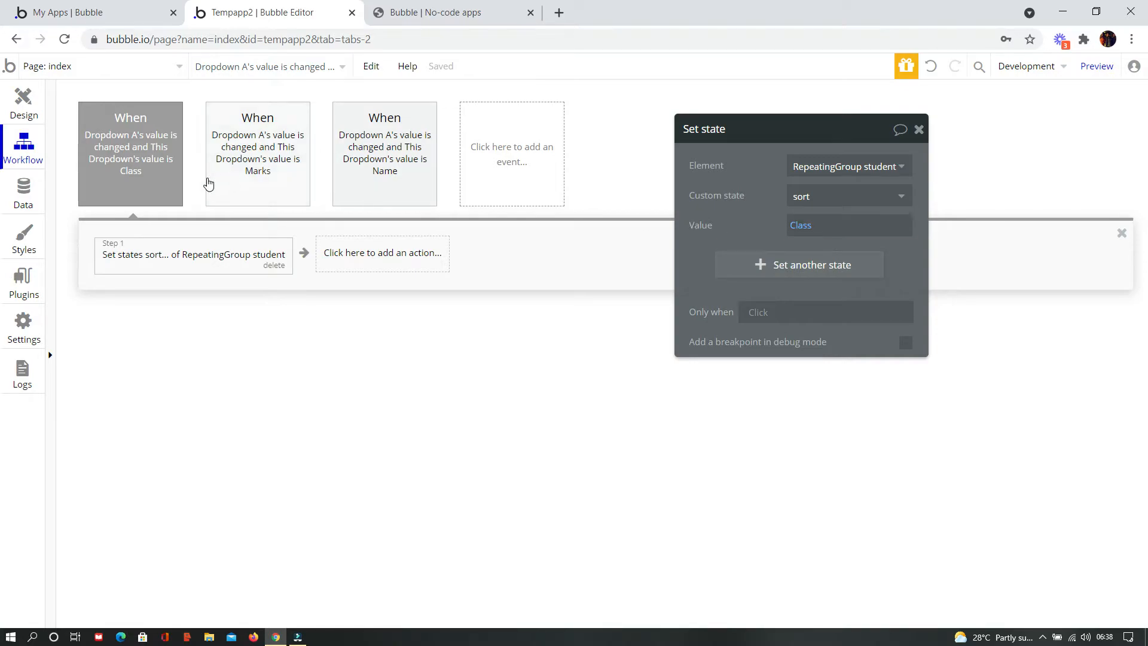
pyautogui.click(257, 149)
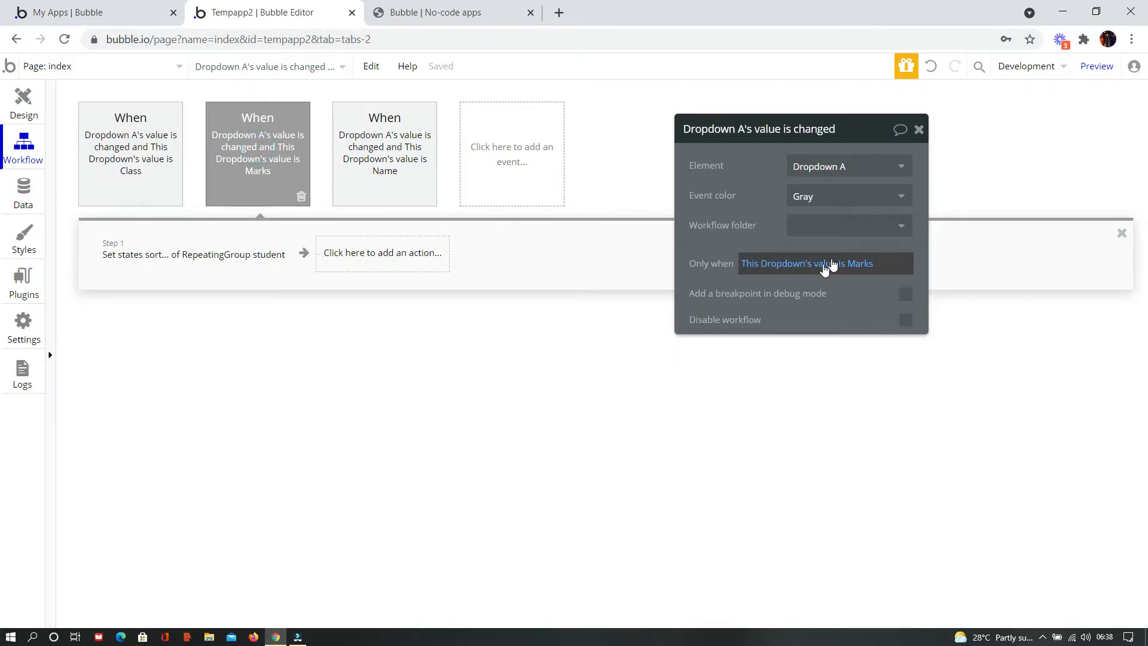
pyautogui.click(189, 254)
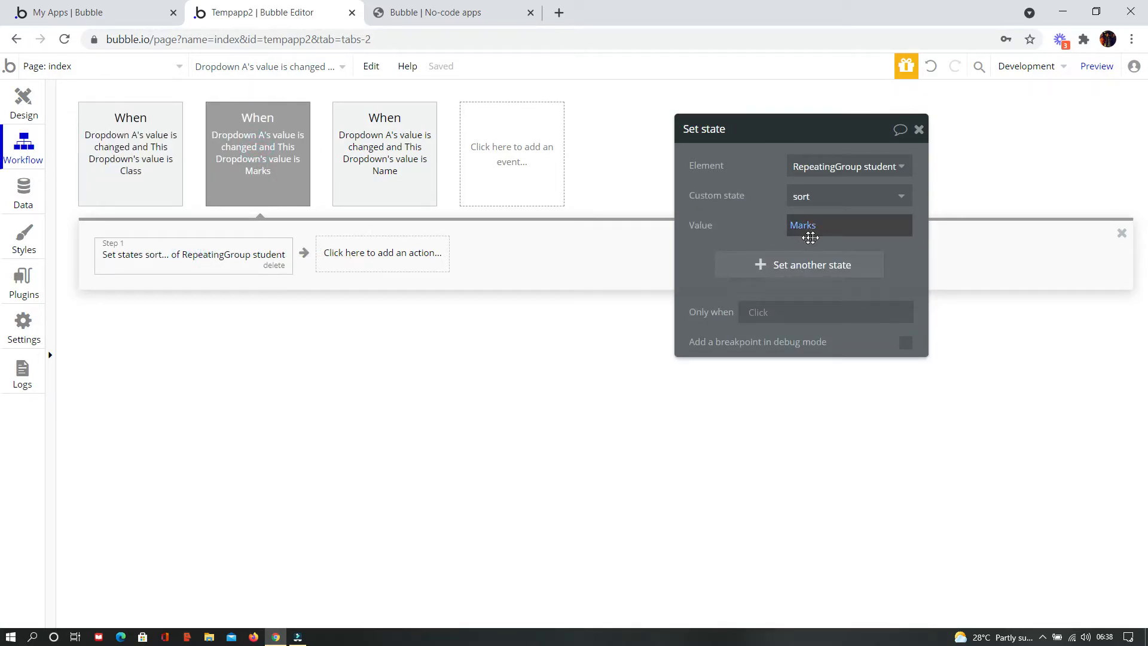
pyautogui.click(371, 137)
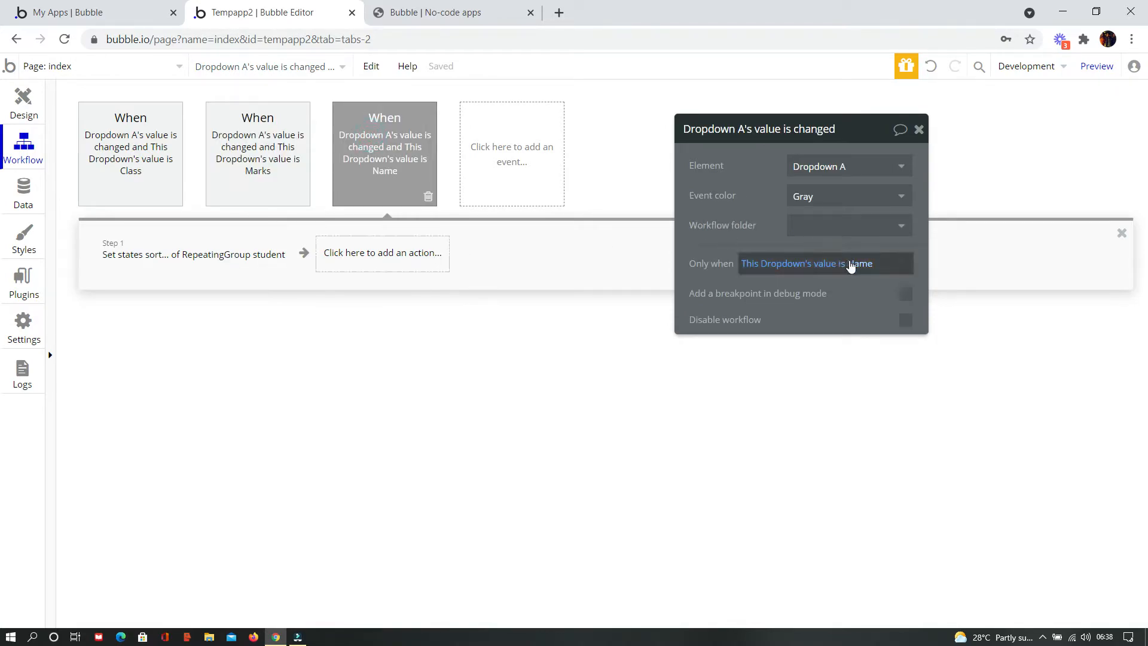
pyautogui.click(174, 261)
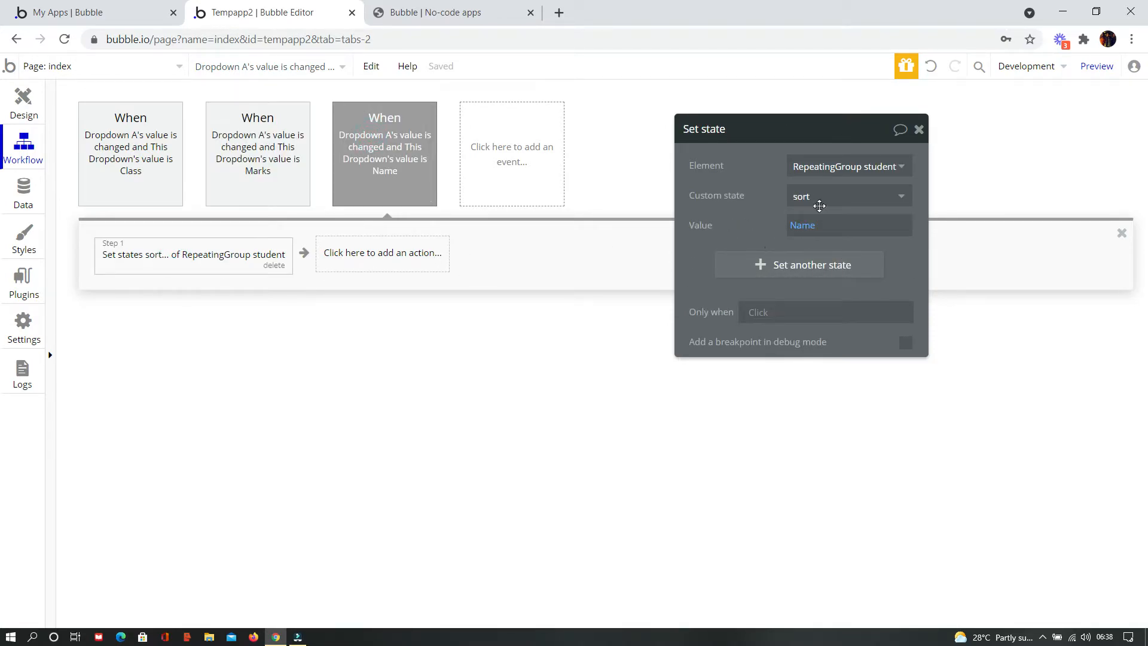
pyautogui.click(919, 130)
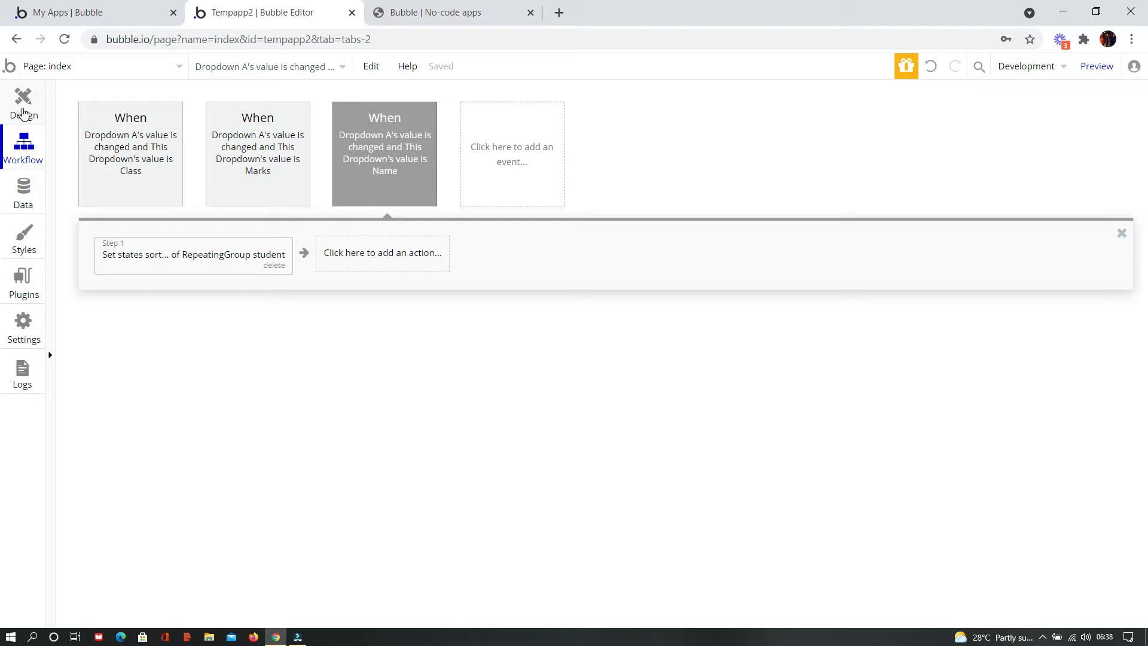
# Step: Back in the page design, set RepeatingGroup student's Search for students to sort by Change which field..
pyautogui.click(22, 103)
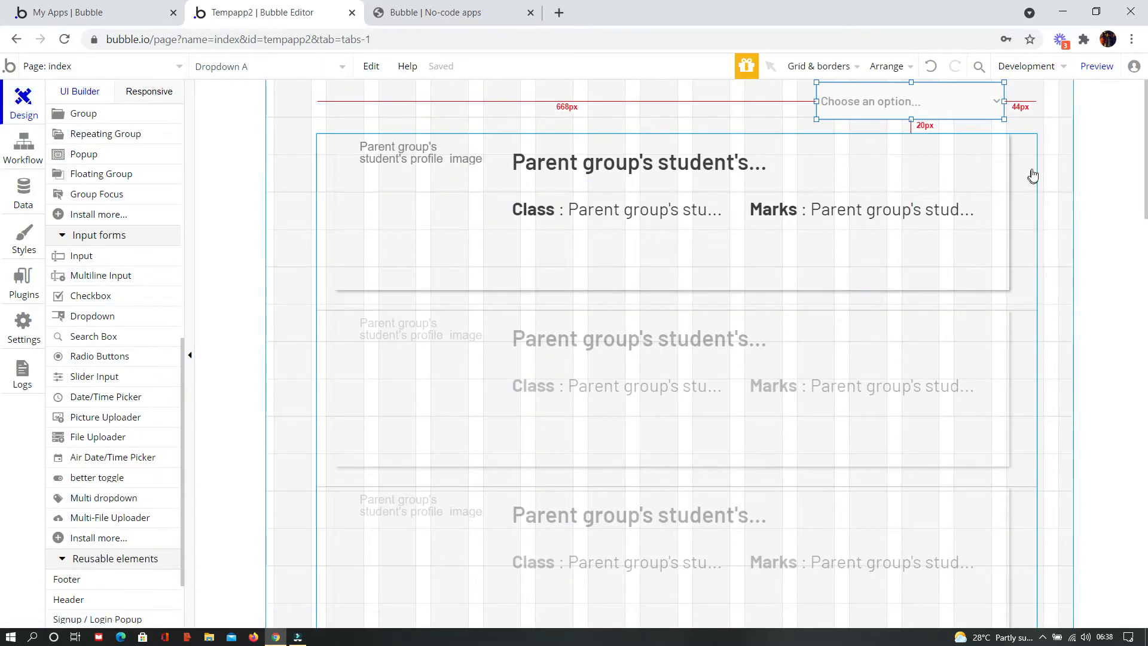
pyautogui.doubleClick(1026, 146)
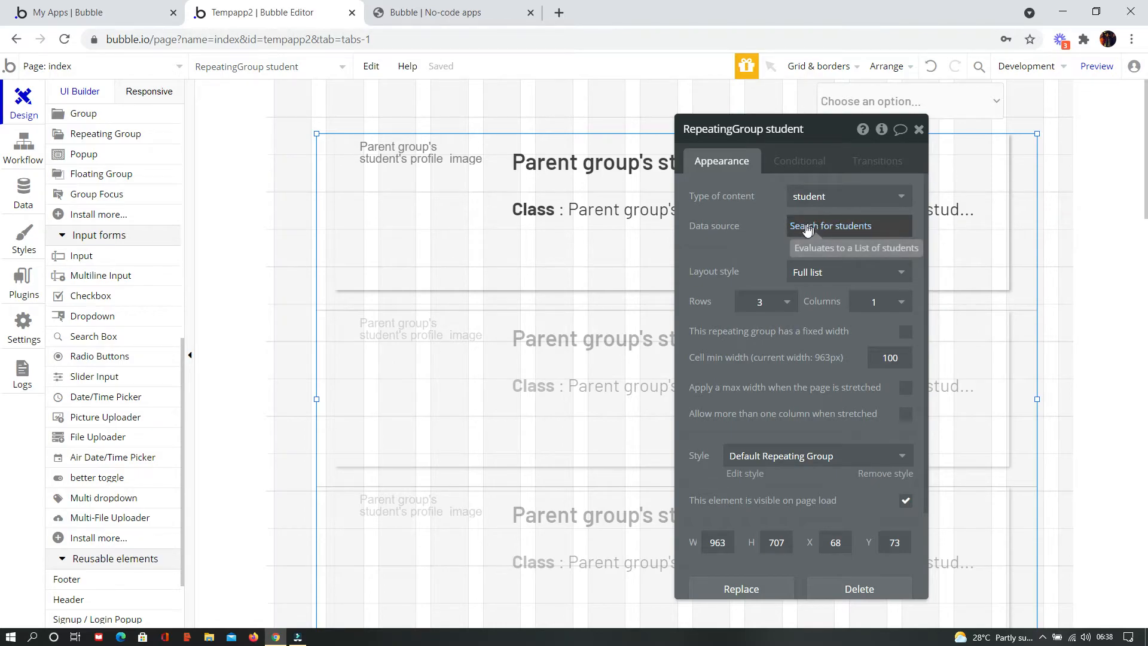
pyautogui.click(832, 232)
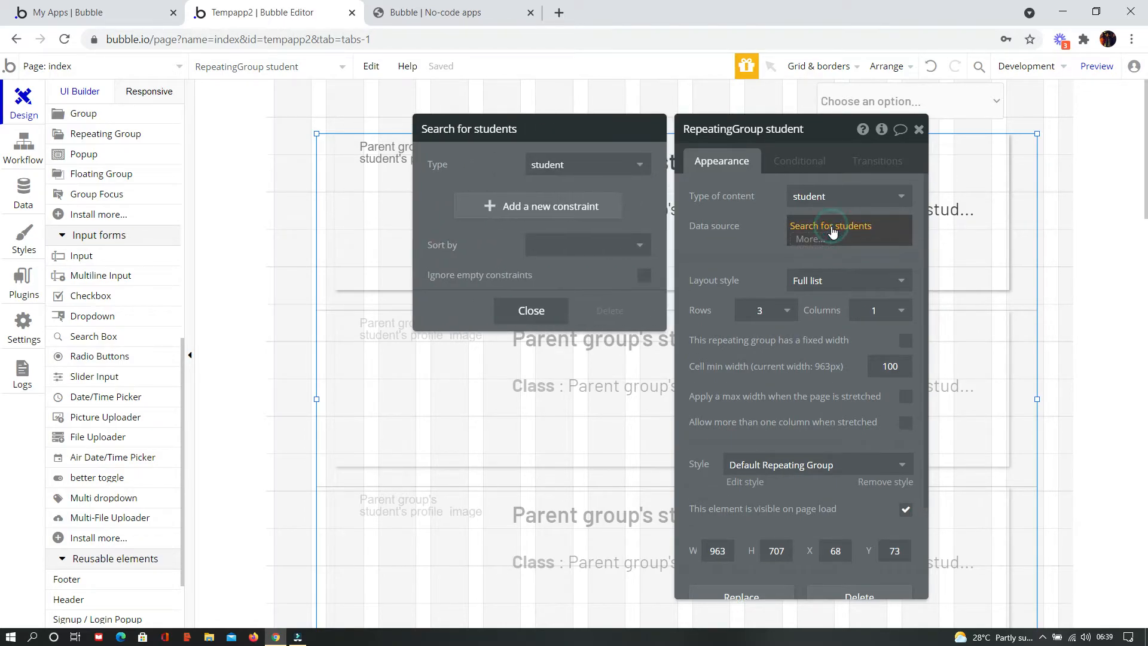
pyautogui.click(618, 246)
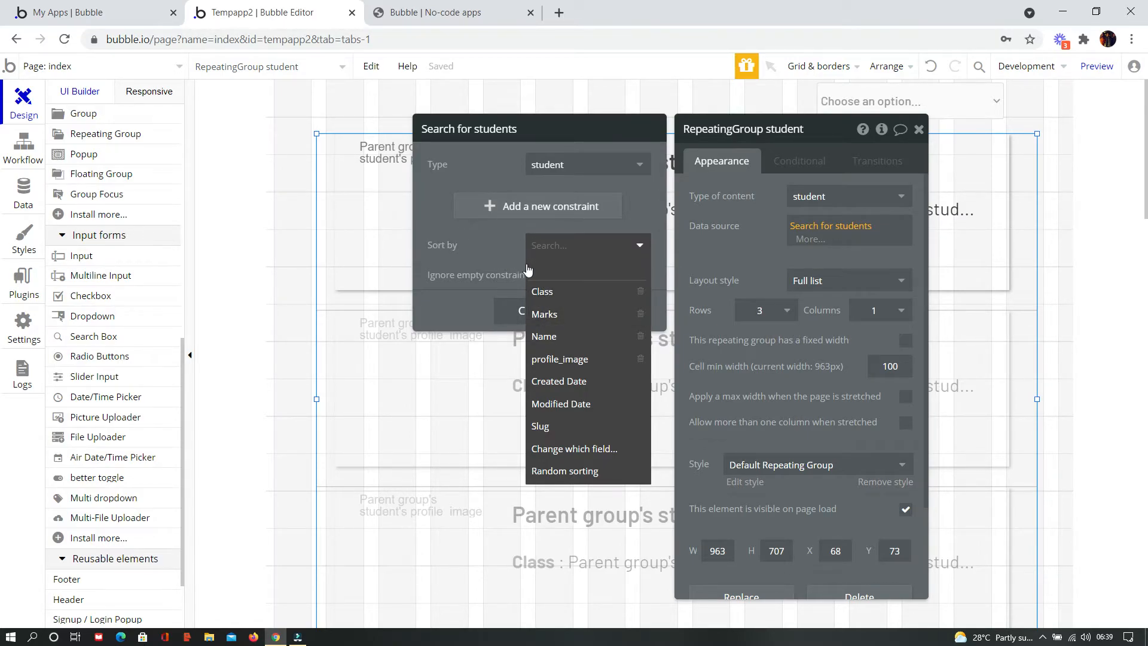
pyautogui.click(596, 450)
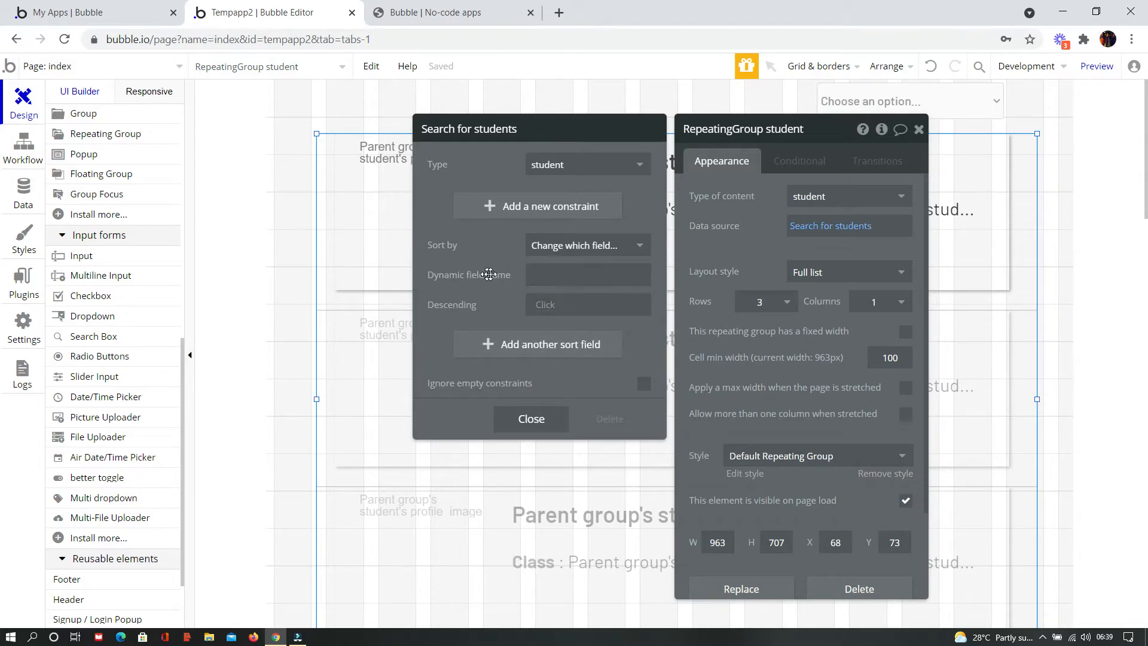
# Step: Set the search's dynamic field name to RepeatingGroup student's sort
pyautogui.click(585, 275)
pyautogui.click(684, 272)
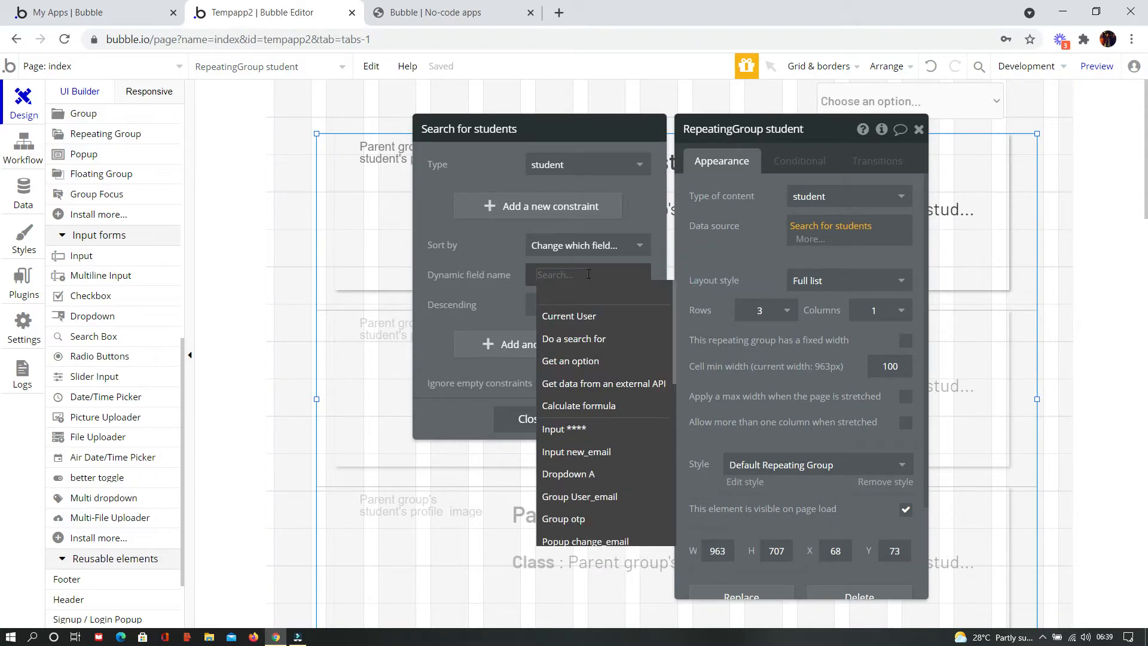
pyautogui.write('re')
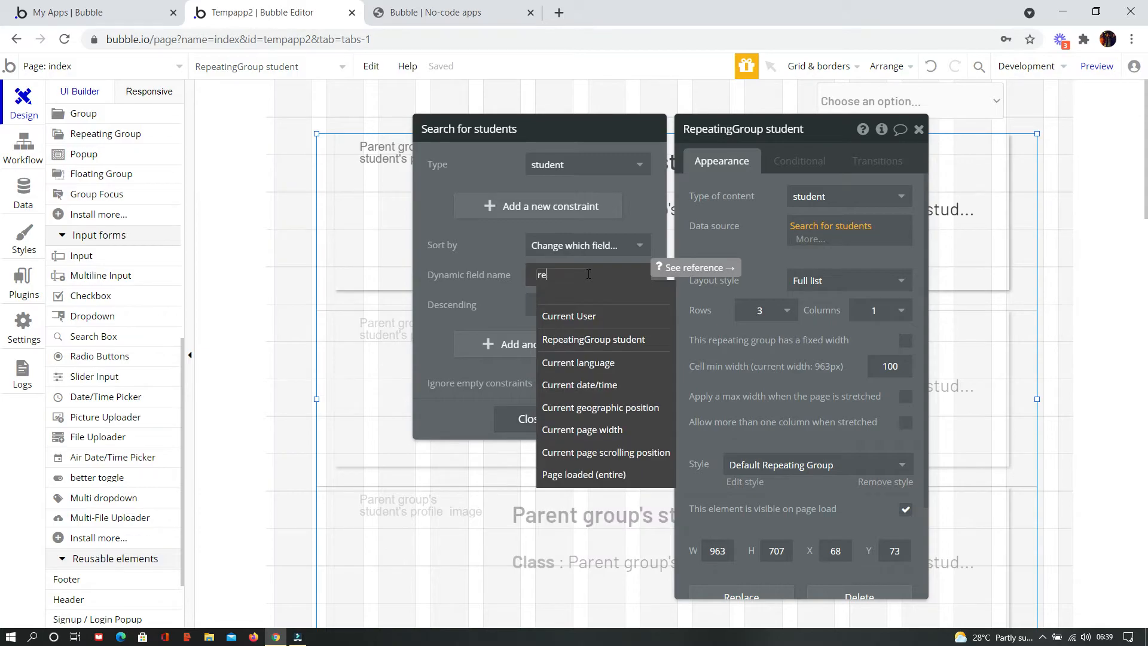
pyautogui.click(614, 344)
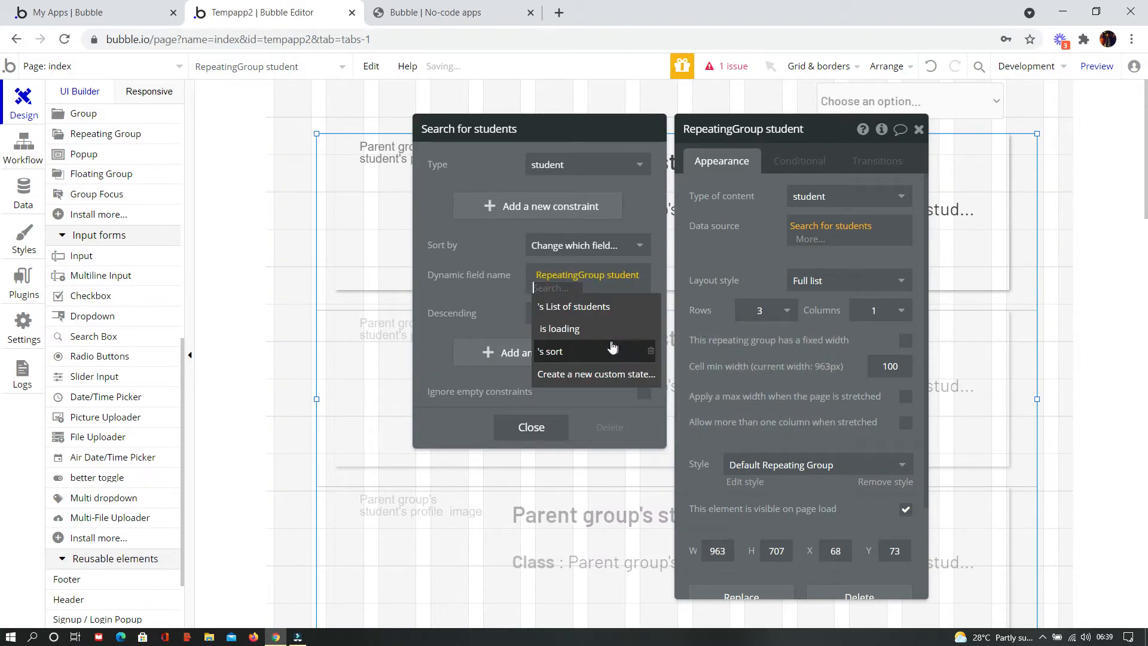
pyautogui.click(573, 353)
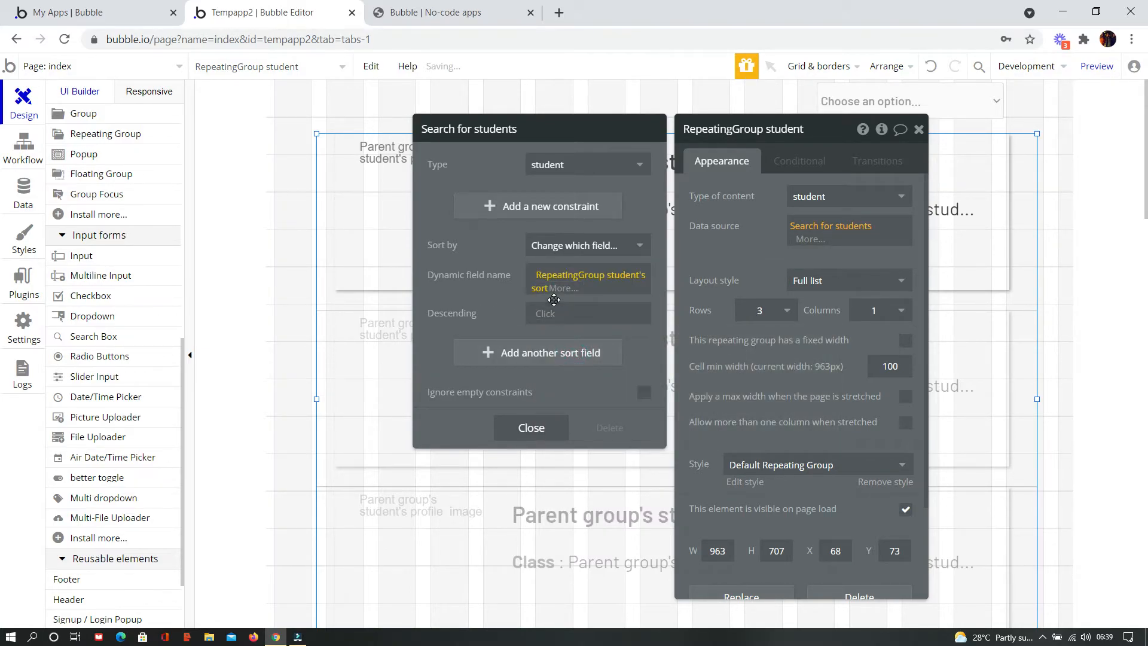
pyautogui.click(490, 271)
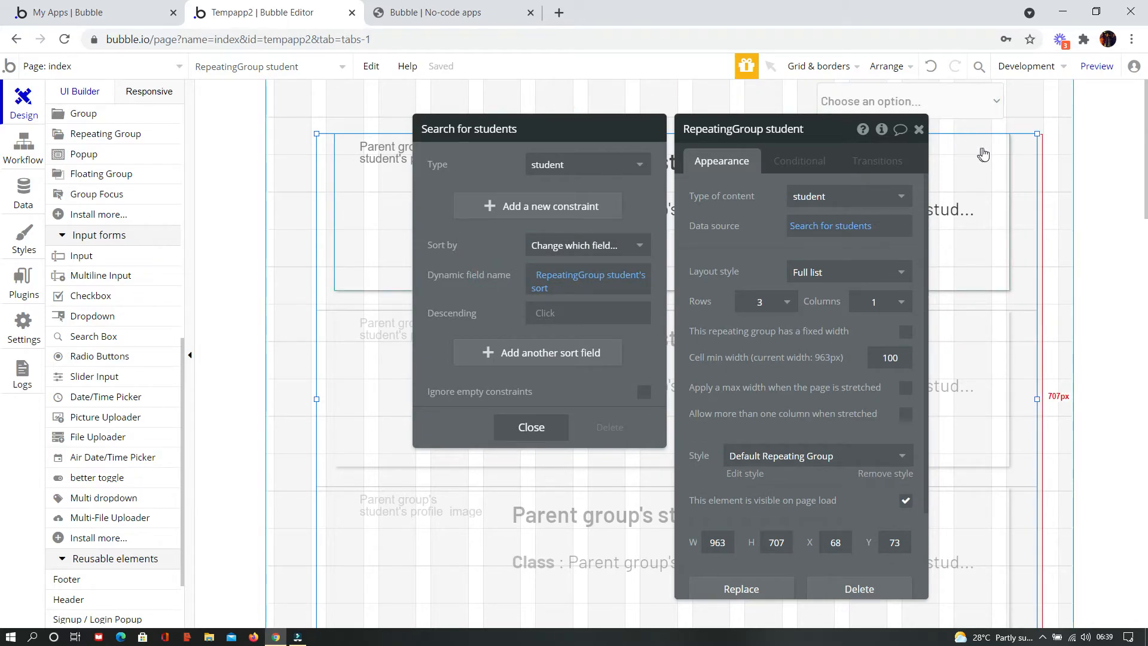
# Step: Check the available Sort by options, keep Change which field..., and close the repeating group's properties
pyautogui.click(632, 247)
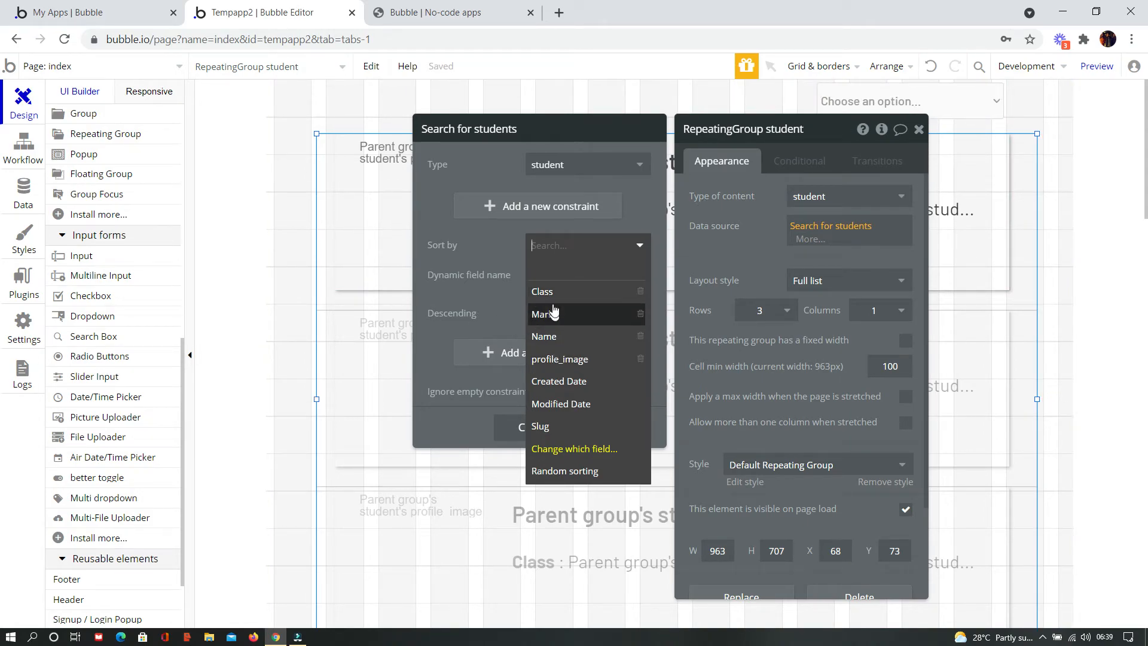
pyautogui.click(553, 451)
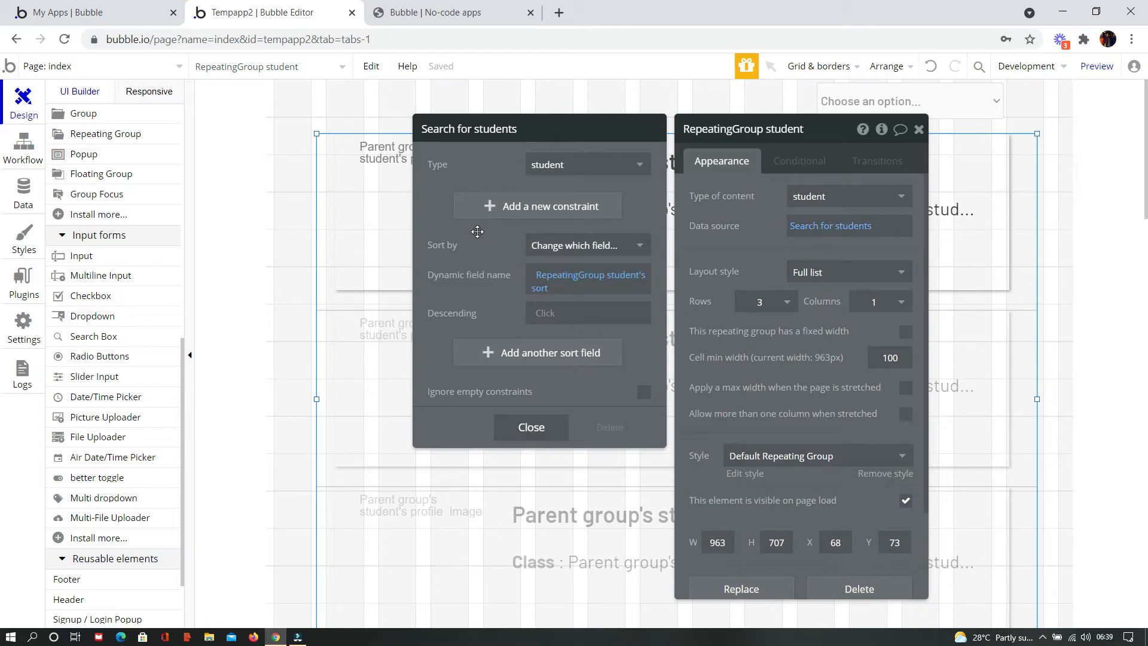
pyautogui.click(919, 129)
# Step: Refresh the app preview page to load the updated version with the dropdown, and return to the editor
pyautogui.click(443, 22)
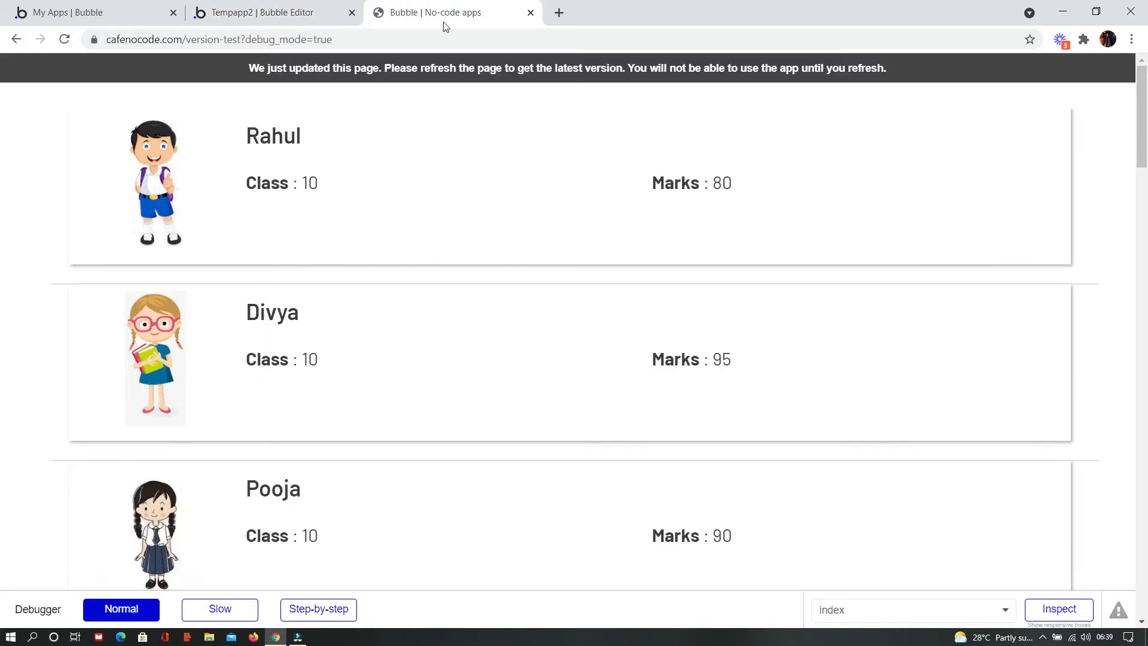
pyautogui.click(503, 71)
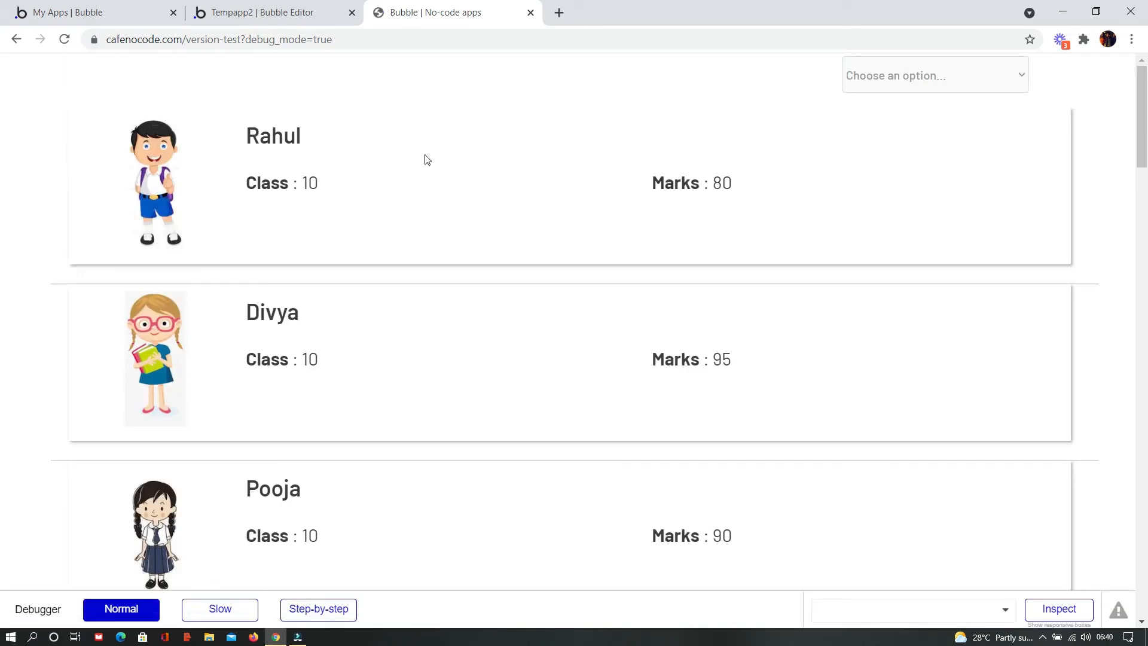
pyautogui.click(267, 12)
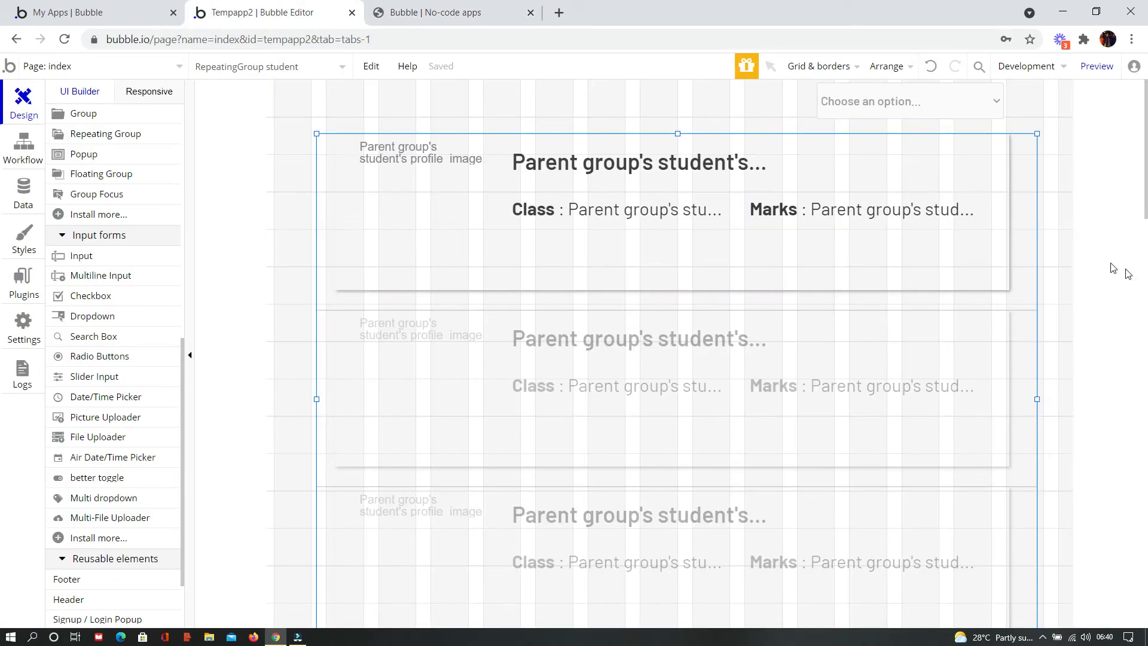
# Step: Review the sort settings of RepeatingGroup student's Search for students, and switch to the app preview page
pyautogui.doubleClick(1021, 153)
pyautogui.click(831, 225)
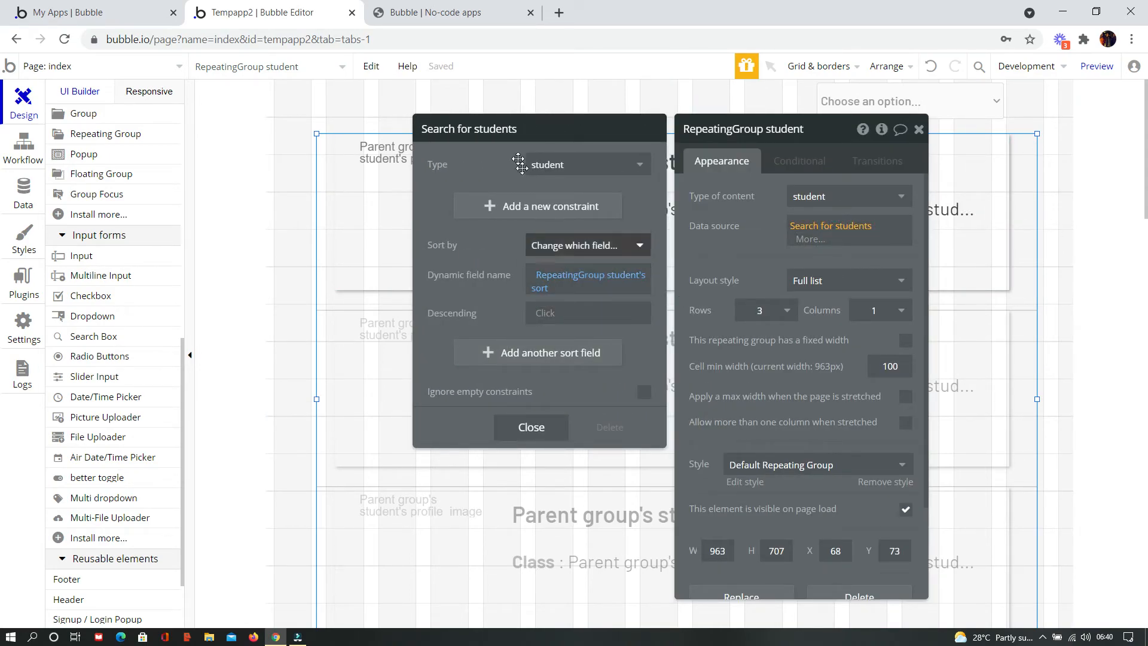
pyautogui.click(435, 12)
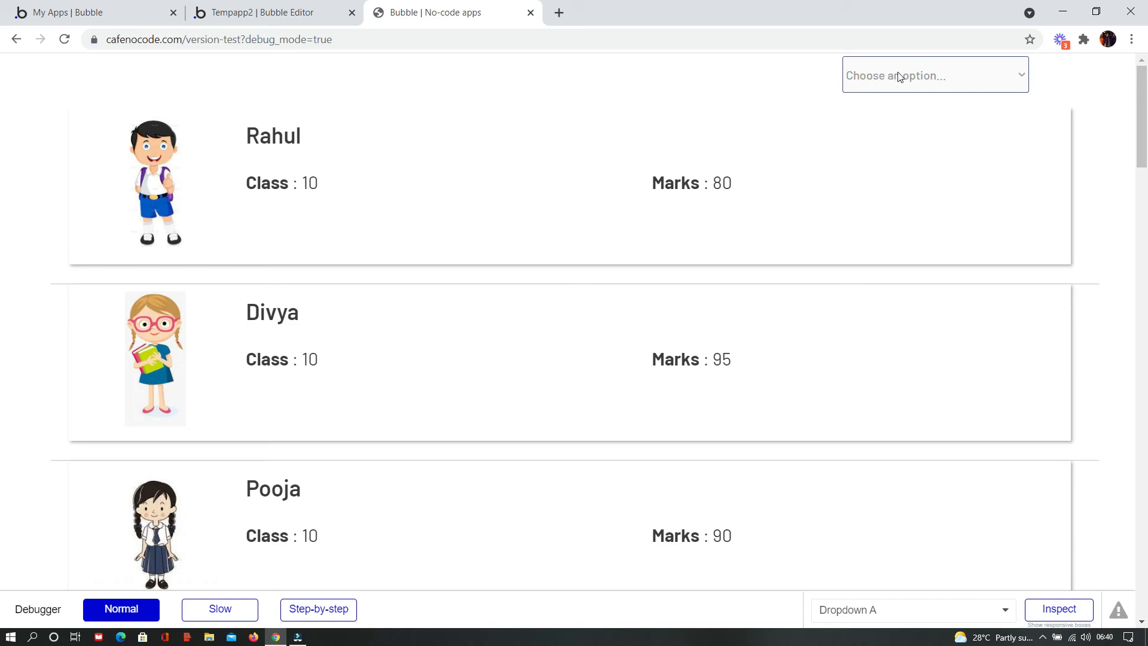
# Step: Test the sort dropdown with Name and check the order of the whole student list
pyautogui.click(970, 74)
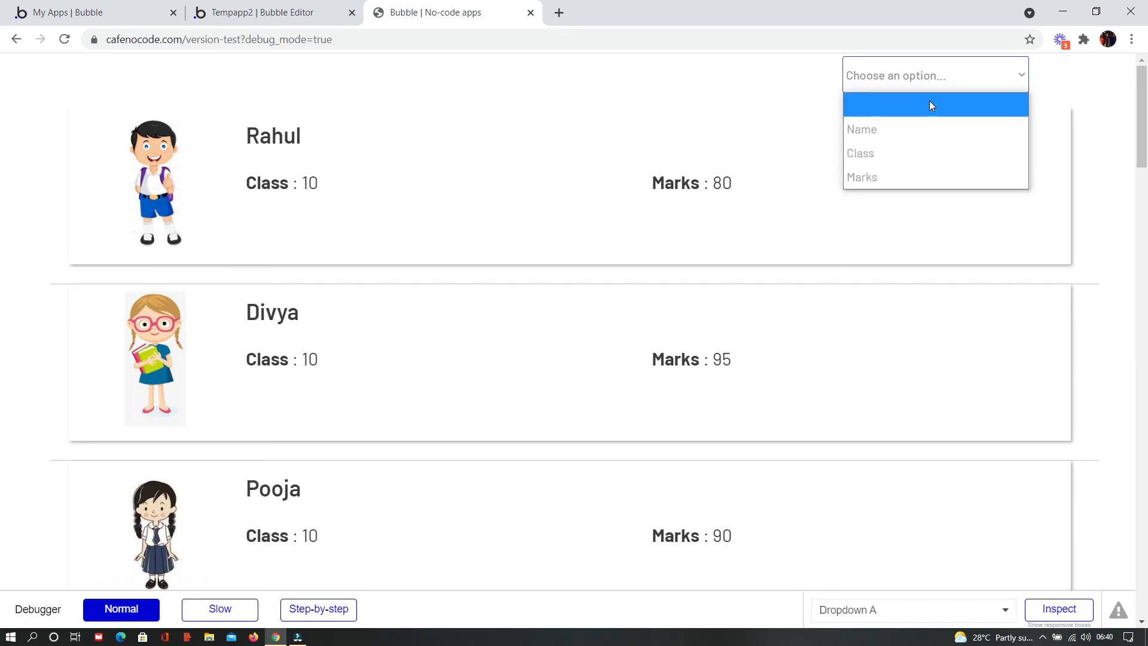
pyautogui.click(873, 129)
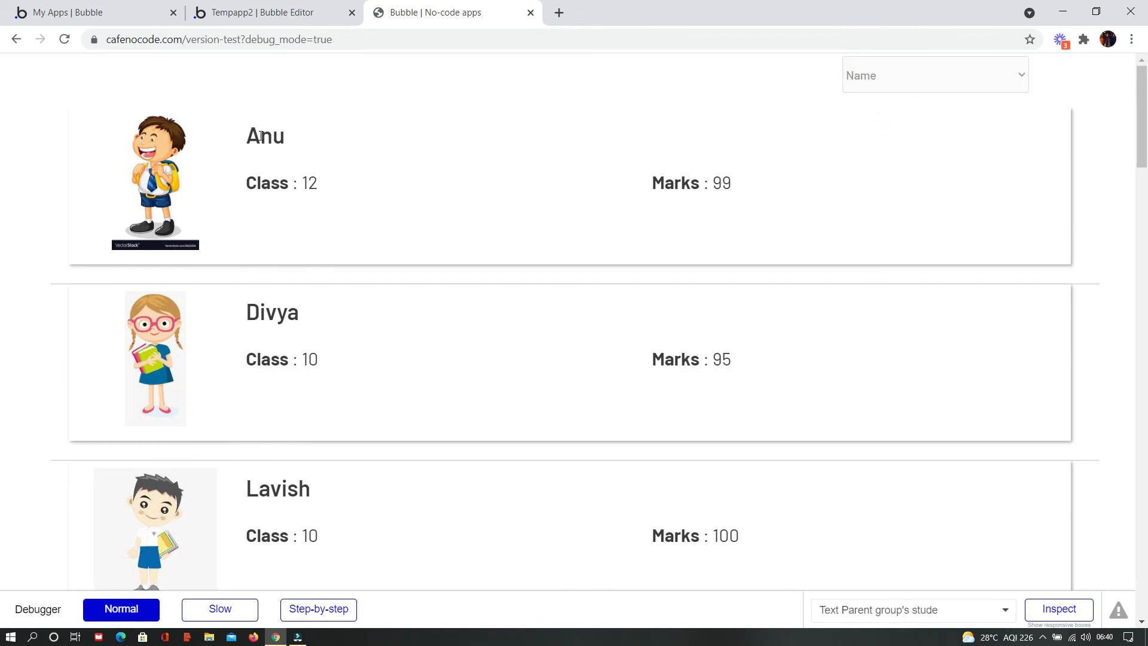
pyautogui.scroll(-6, 262, 136)
pyautogui.scroll(-3, 279, 295)
pyautogui.scroll(9, 884, 161)
# Step: Test the sort dropdown with Class and check the class order through the student list
pyautogui.click(938, 75)
pyautogui.click(874, 150)
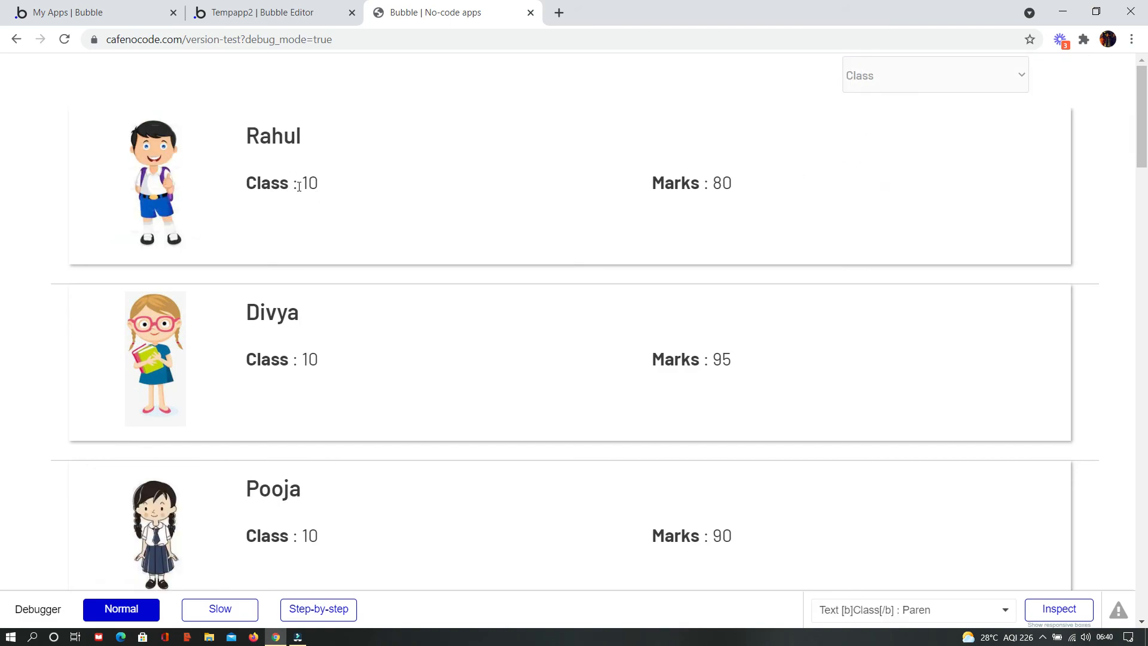
pyautogui.scroll(-13, 299, 185)
pyautogui.scroll(6, 361, 195)
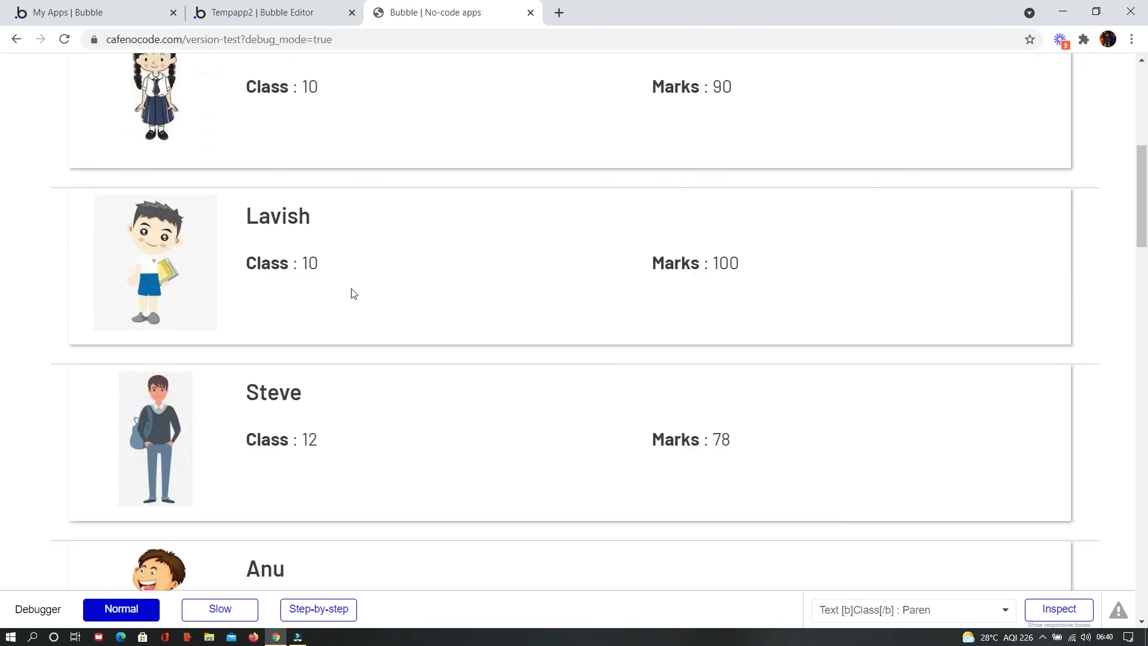
pyautogui.scroll(8, 833, 230)
# Step: Test the sort dropdown with Marks and check the marks order through the student list
pyautogui.click(910, 83)
pyautogui.click(867, 170)
pyautogui.click(707, 182)
pyautogui.scroll(-15, 691, 335)
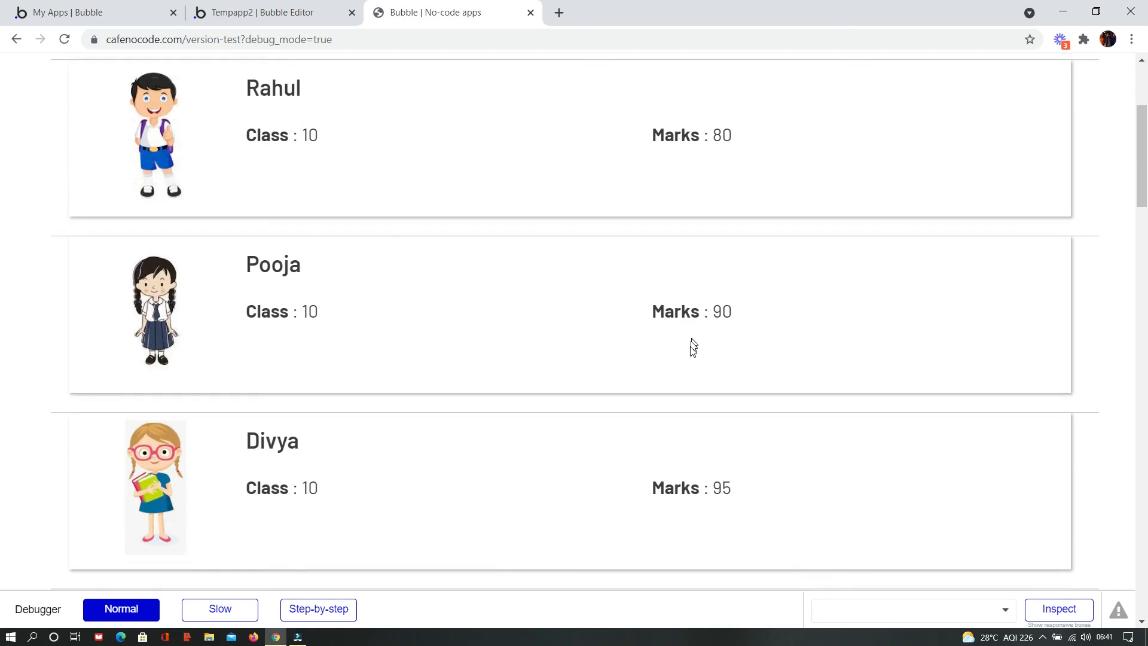
pyautogui.scroll(15, 718, 299)
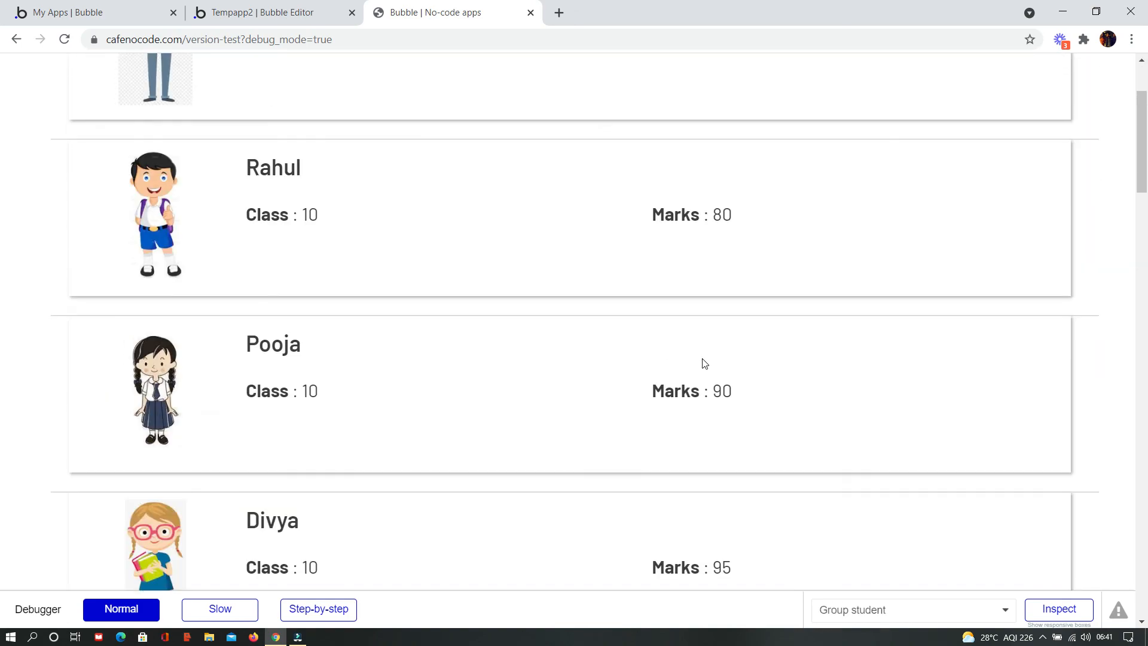